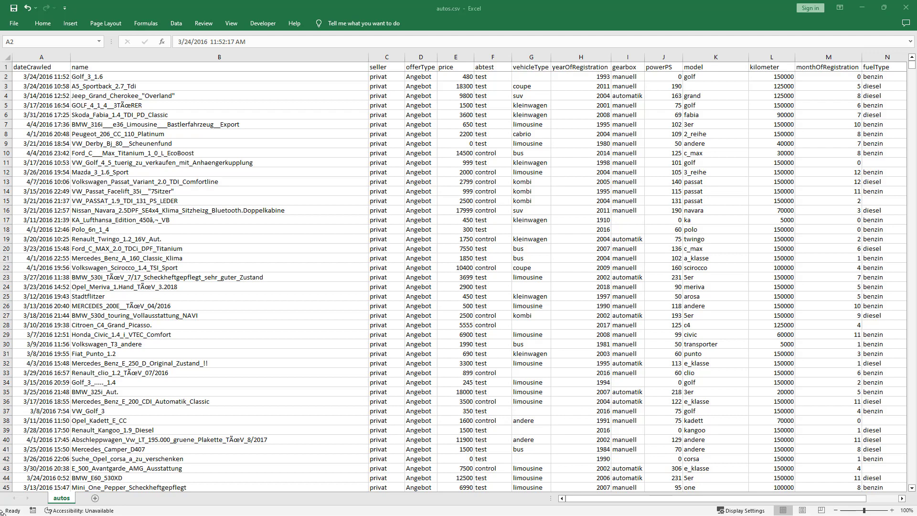
# - Switch to the browser with the Kaggle Used Cars dataset page and open its data card
pyautogui.click(105, 290)
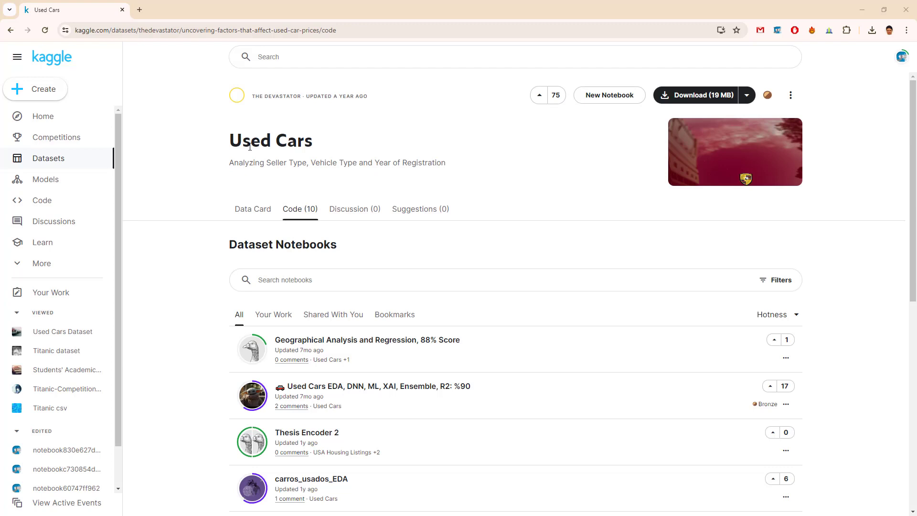
pyautogui.click(94, 32)
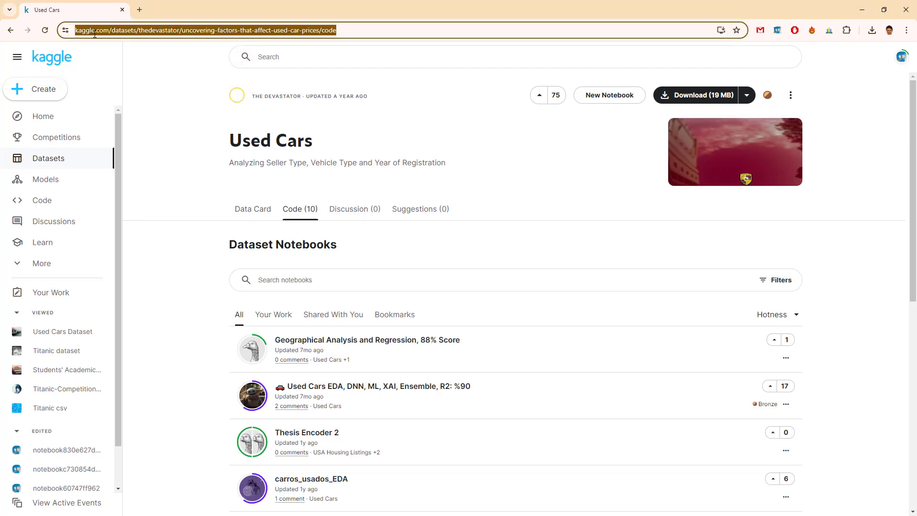
pyautogui.click(196, 165)
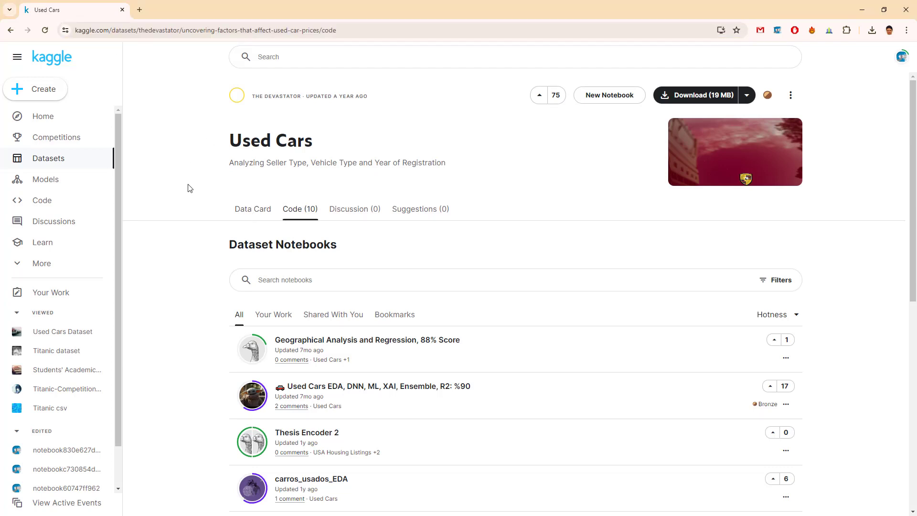
pyautogui.tripleClick(245, 142)
pyautogui.click(246, 142)
pyautogui.click(250, 211)
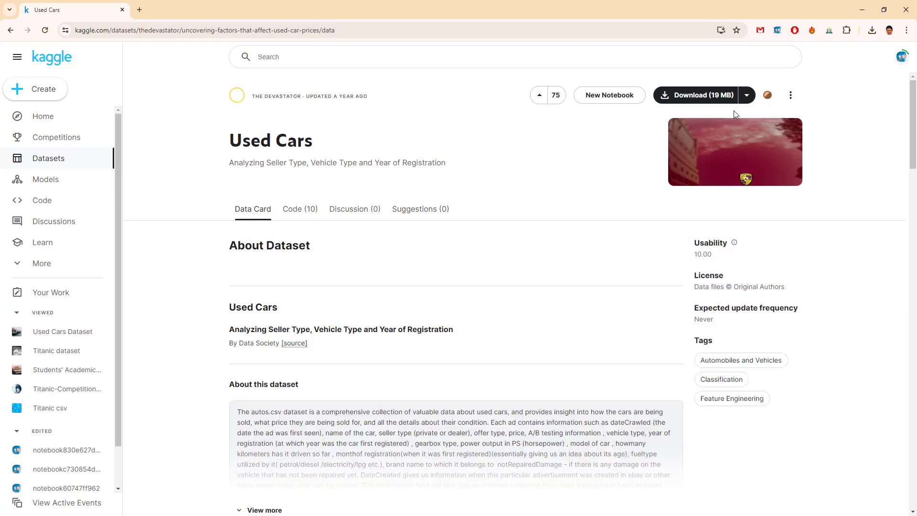
# - Find the autos.csv file section and its description on the dataset's data card
pyautogui.scroll(-8, 317, 164)
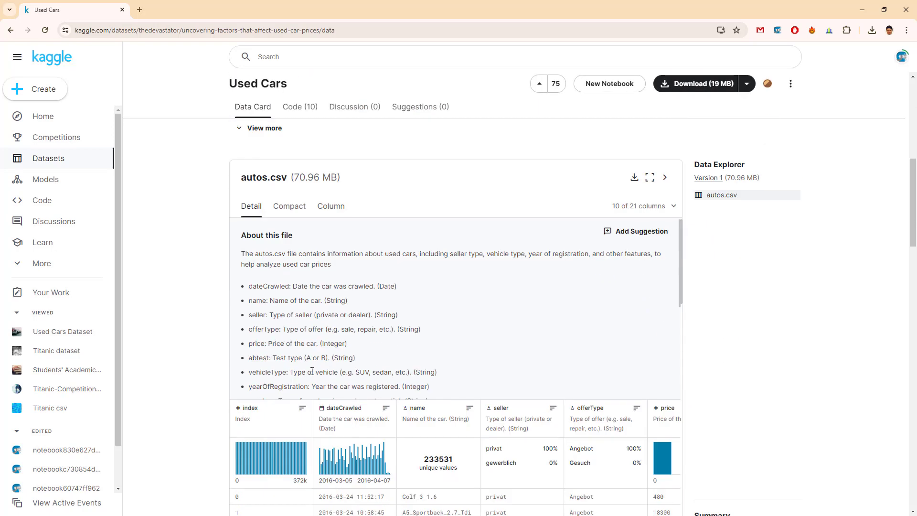
pyautogui.scroll(-3, 306, 372)
pyautogui.scroll(3, 306, 344)
pyautogui.doubleClick(260, 180)
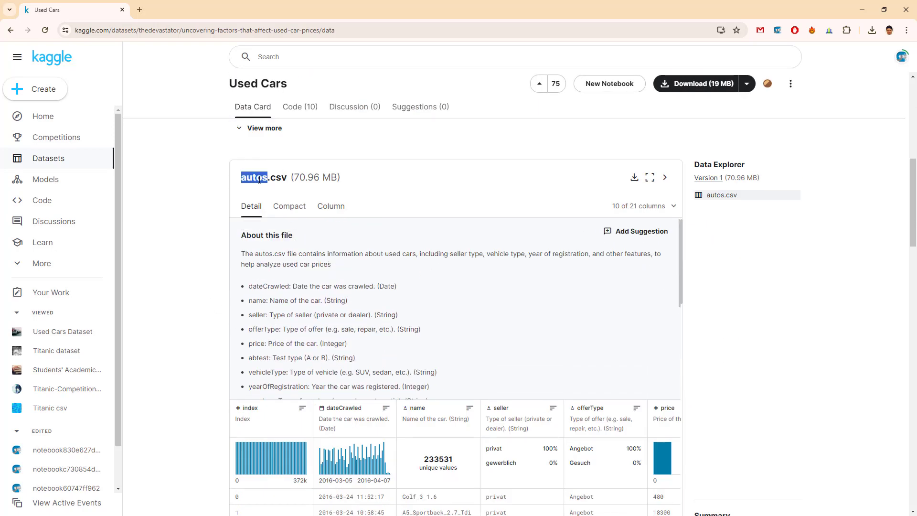
pyautogui.tripleClick(387, 187)
pyautogui.scroll(-2, 199, 338)
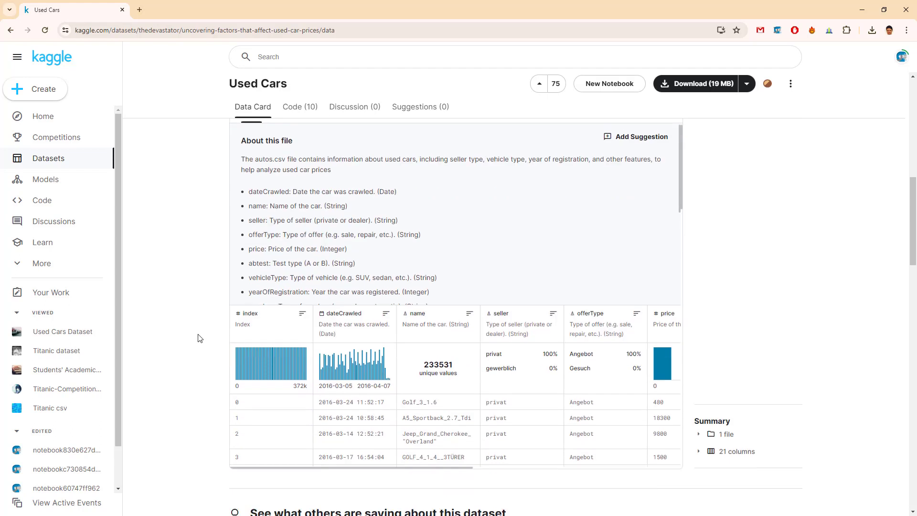
# - Read through the column descriptions of autos.csv, including name, vehicleType, gearbox and model, down to lastSeen
pyautogui.doubleClick(258, 220)
pyautogui.doubleClick(258, 206)
pyautogui.scroll(-1, 277, 283)
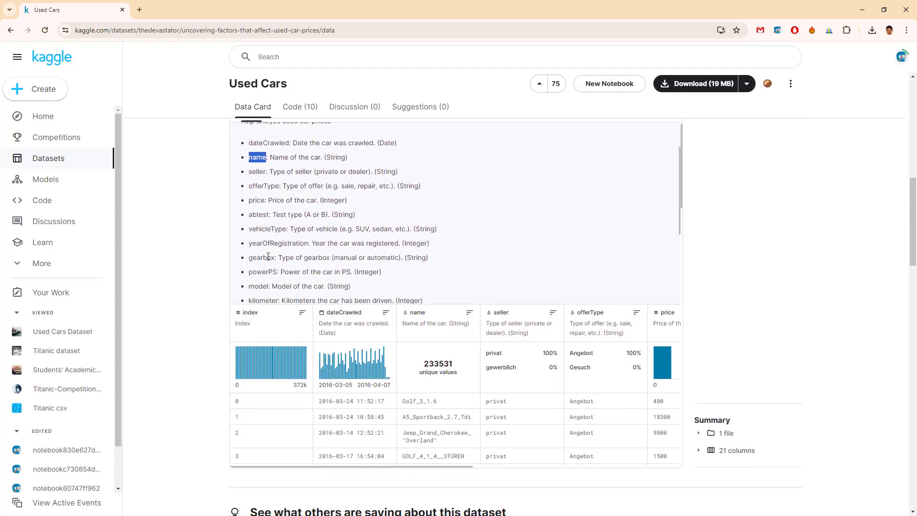
pyautogui.doubleClick(255, 215)
pyautogui.doubleClick(269, 230)
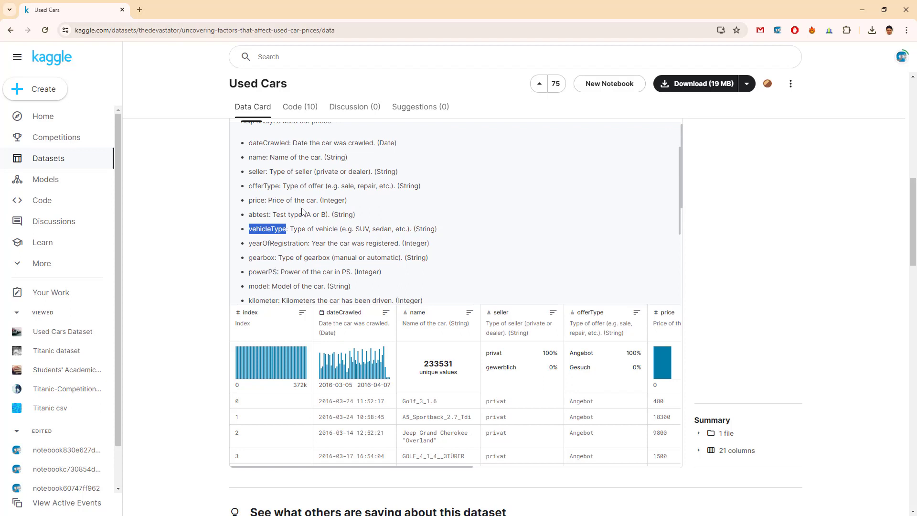
pyautogui.moveTo(302, 211); pyautogui.dragTo(394, 211)
pyautogui.click(390, 219)
pyautogui.doubleClick(254, 229)
pyautogui.doubleClick(263, 258)
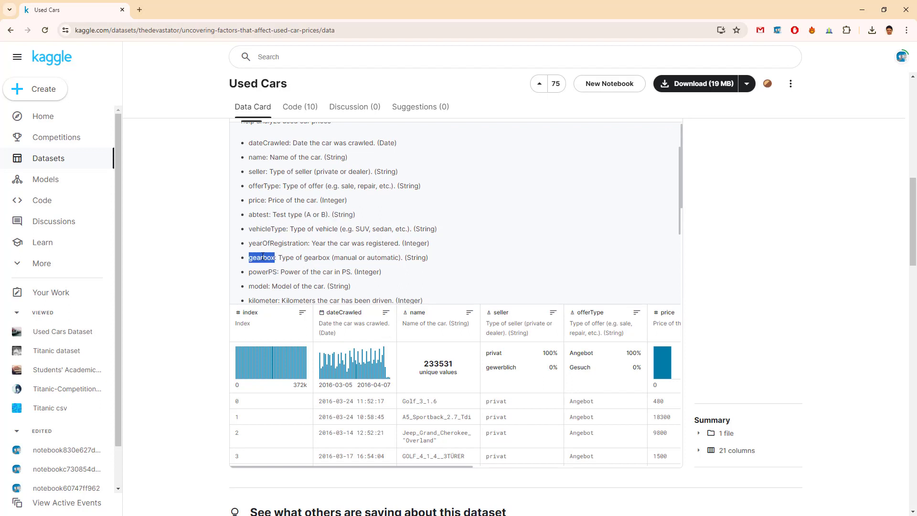
pyautogui.click(266, 269)
pyautogui.doubleClick(262, 285)
pyautogui.scroll(-3, 259, 216)
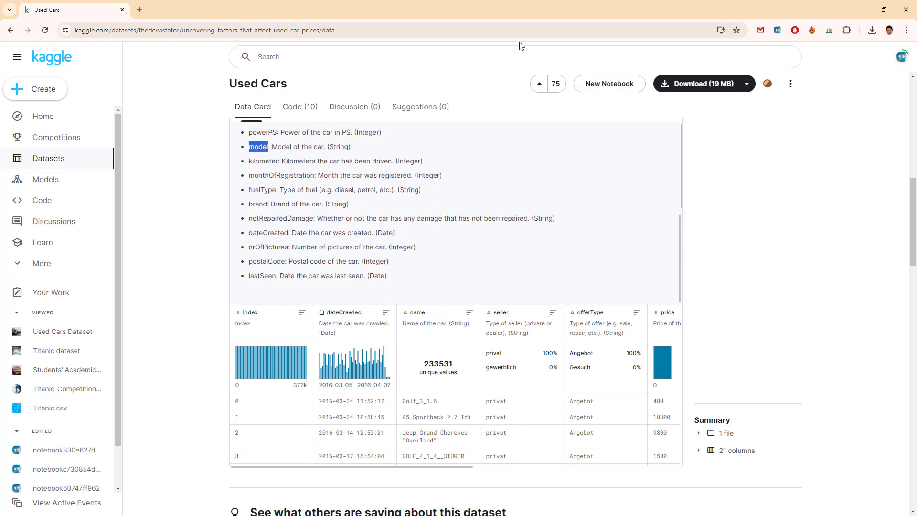
# - Switch to Excel, check the last row of the autos sheet and return to its first record
pyautogui.moveTo(519, 14); pyautogui.dragTo(0, 297)
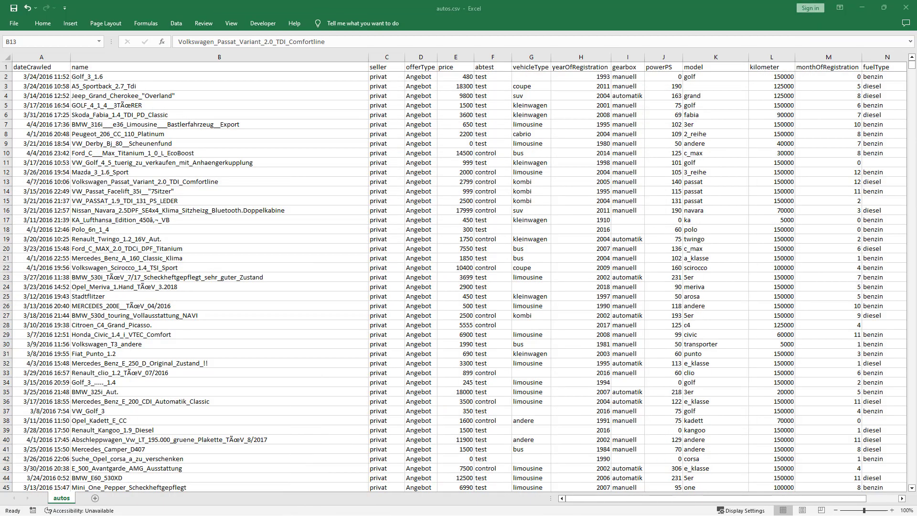
pyautogui.hotkey('ctrl', 'Down')
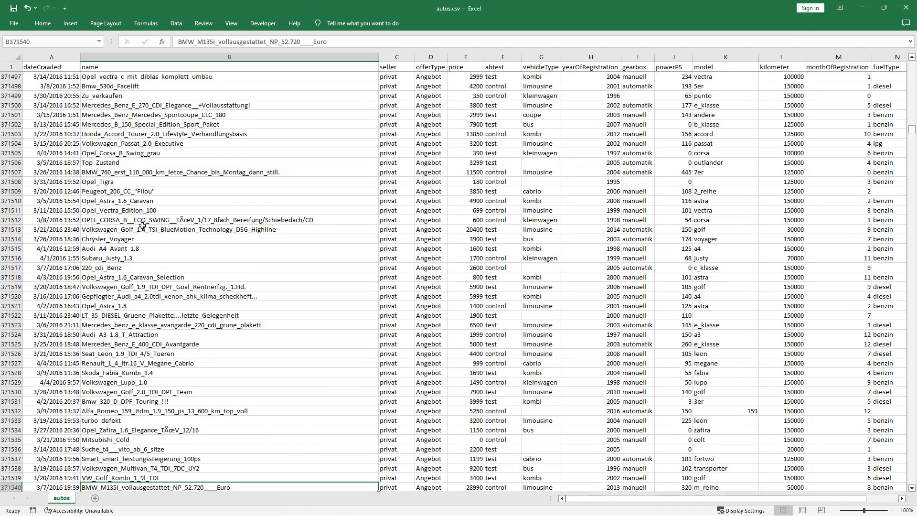
pyautogui.press('Left')
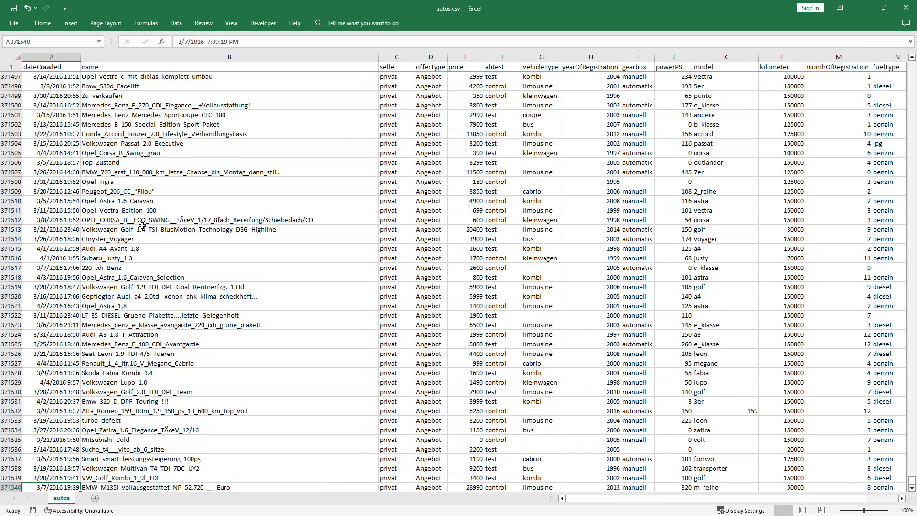
pyautogui.hotkey('ctrl', 'Home')
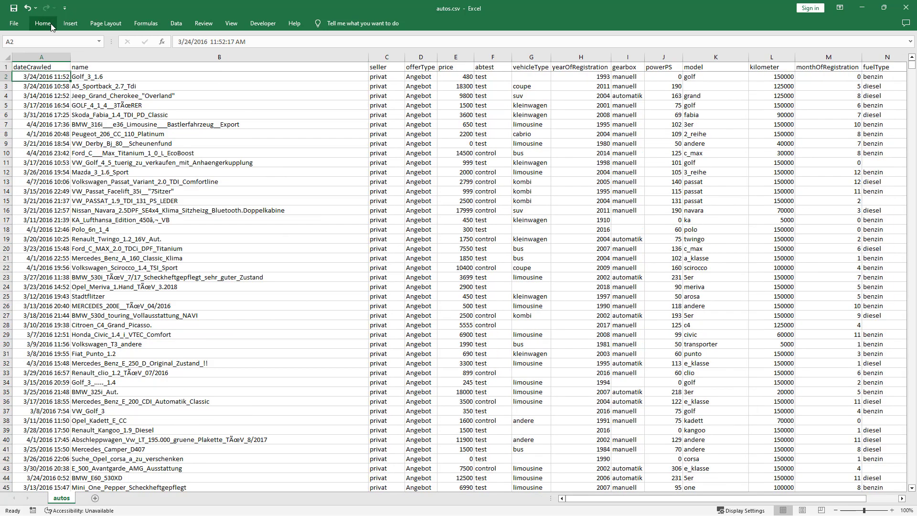
# - Insert a PivotTable on a new worksheet from the autos data, limiting the source range to $A$1:$T$60000
pyautogui.click(76, 21)
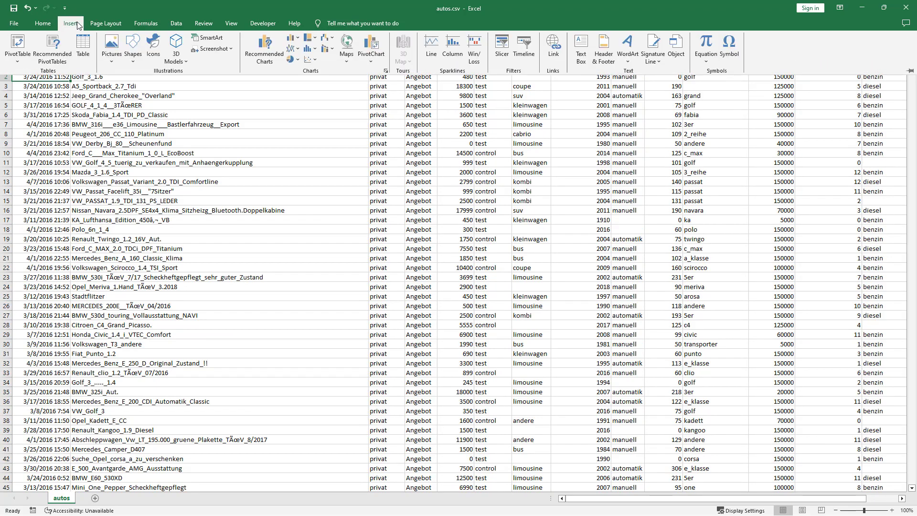
pyautogui.click(12, 63)
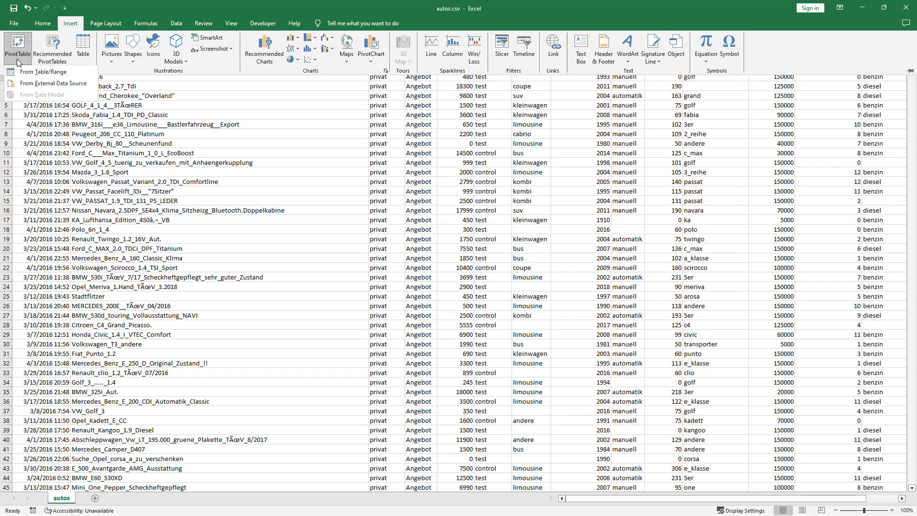
pyautogui.click(43, 72)
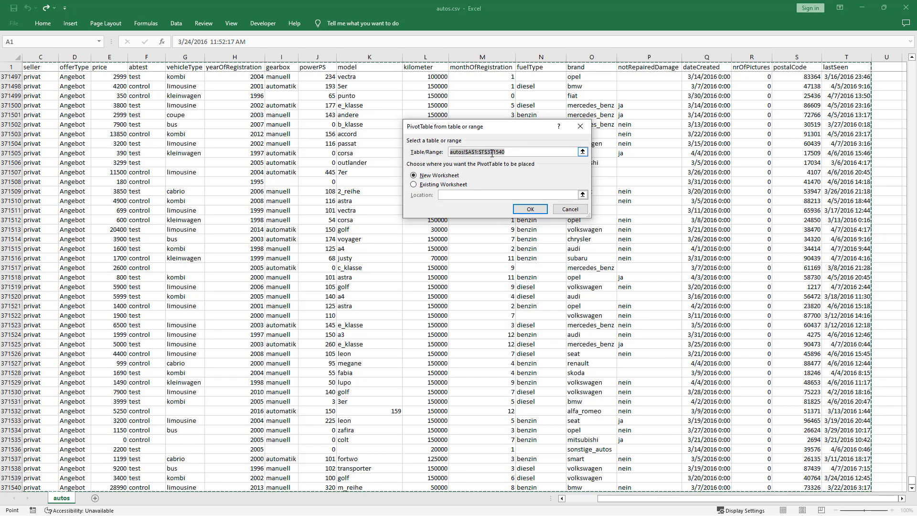
pyautogui.moveTo(488, 152); pyautogui.dragTo(510, 156)
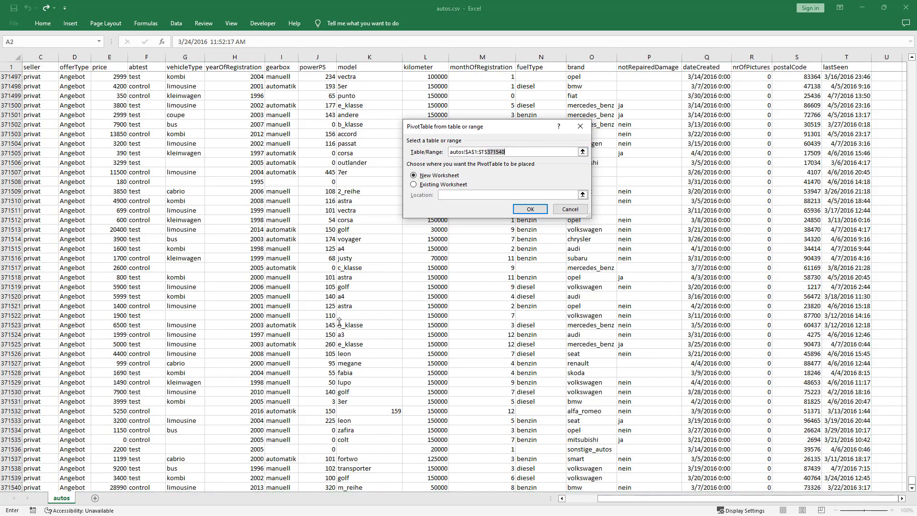
pyautogui.write('60000')
pyautogui.click(414, 175)
pyautogui.click(532, 211)
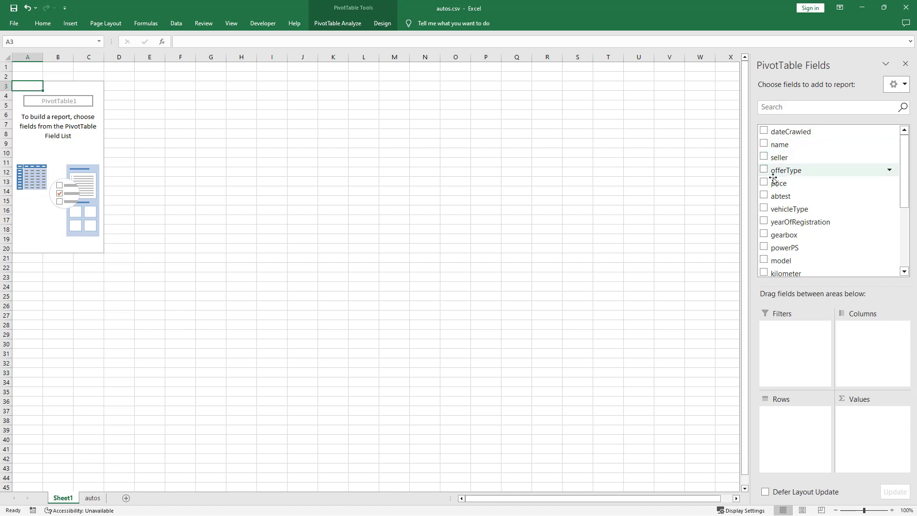
# - Add vehicleType and gearbox as pivot table rows and the sum of price as values
pyautogui.click(764, 209)
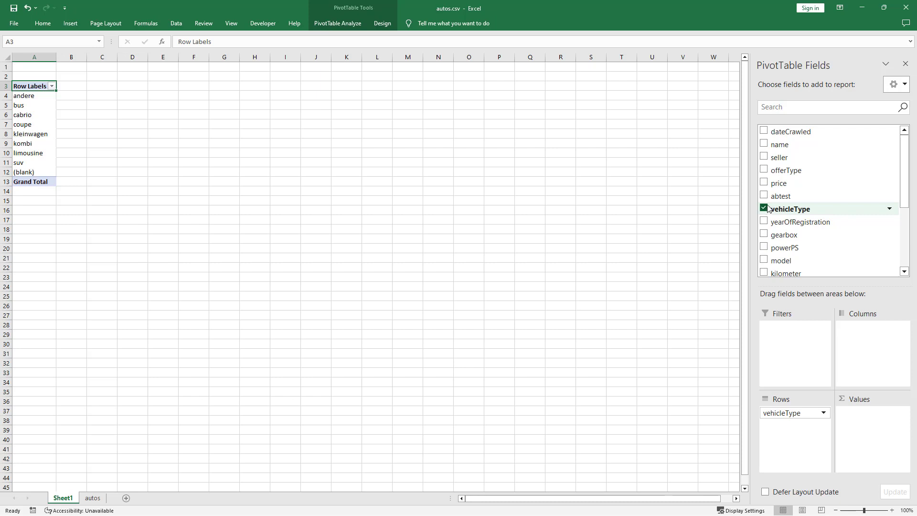
pyautogui.click(764, 183)
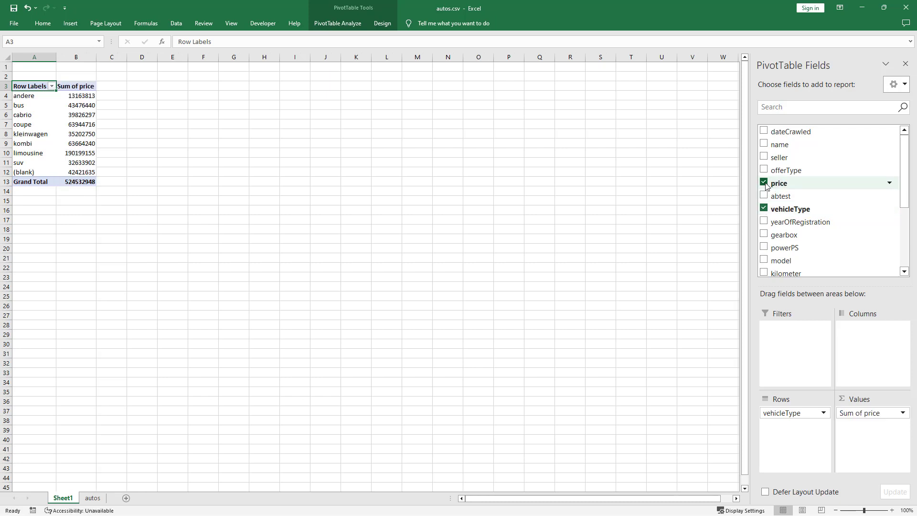
pyautogui.click(764, 184)
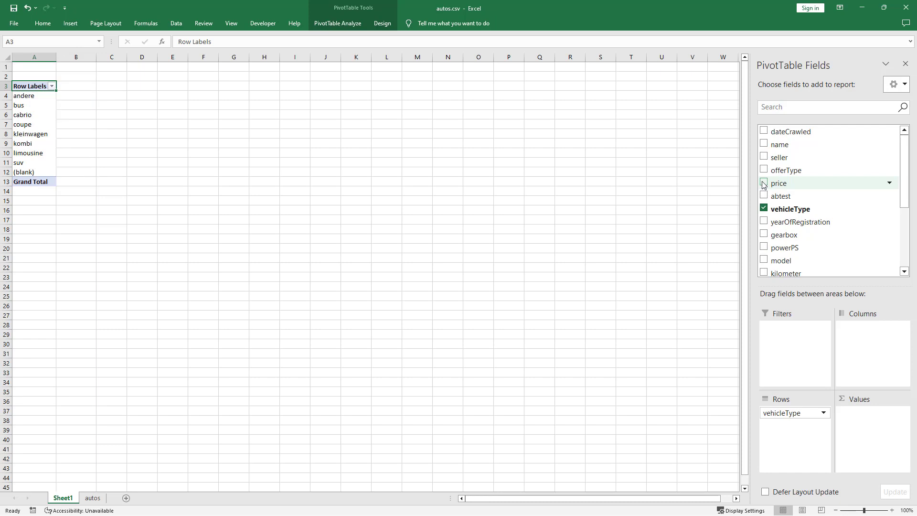
pyautogui.click(764, 235)
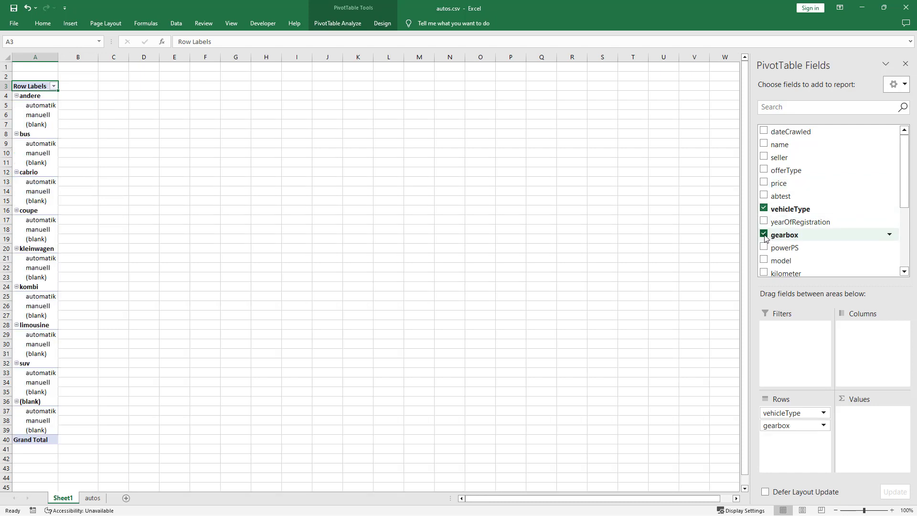
pyautogui.click(764, 183)
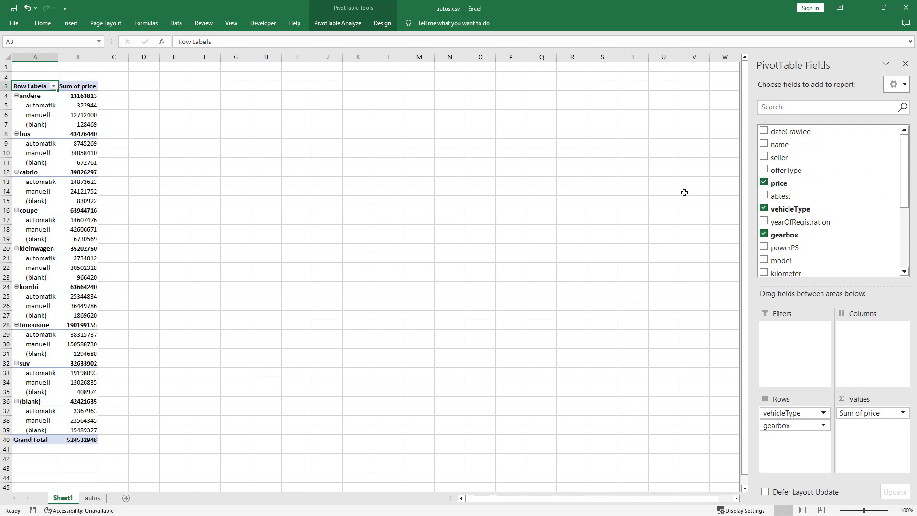
# - Add model as a third row level and the sums of kilometer and monthOfRegistration as values
pyautogui.scroll(-1, 767, 237)
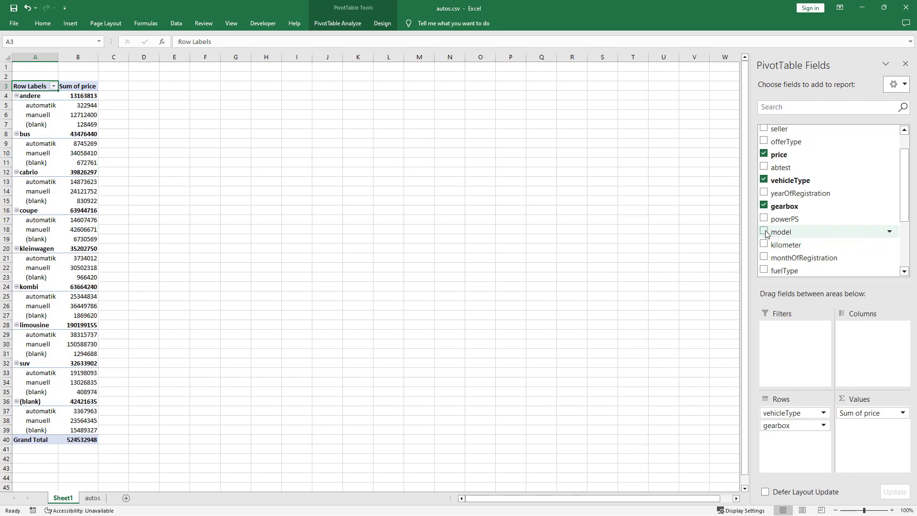
pyautogui.click(764, 231)
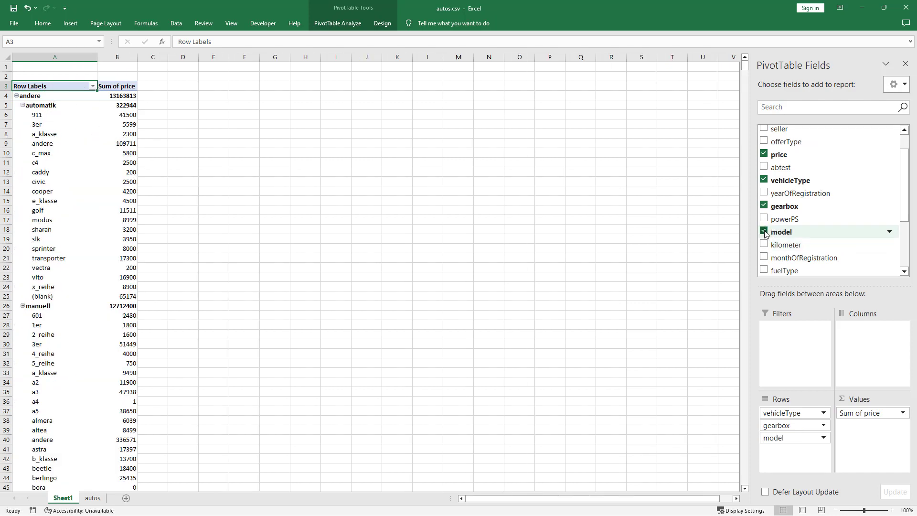
pyautogui.click(764, 231)
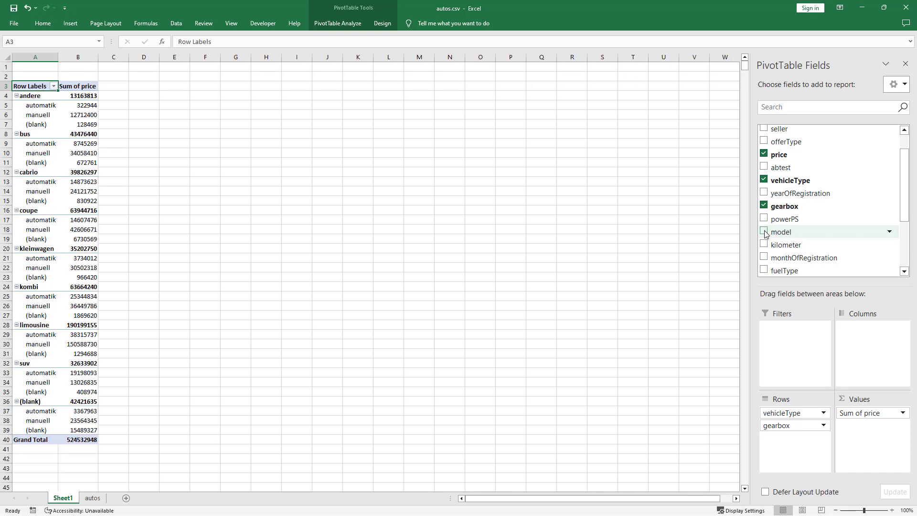
pyautogui.click(764, 233)
pyautogui.click(764, 244)
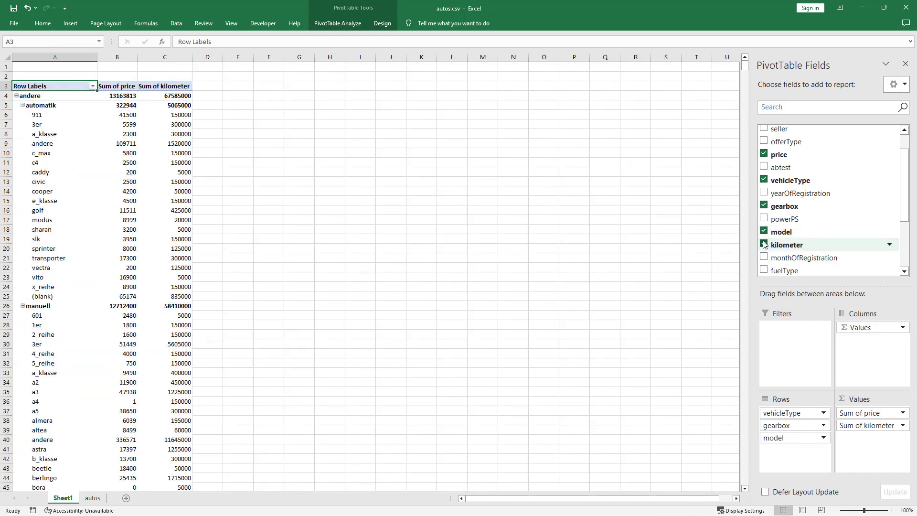
pyautogui.click(764, 258)
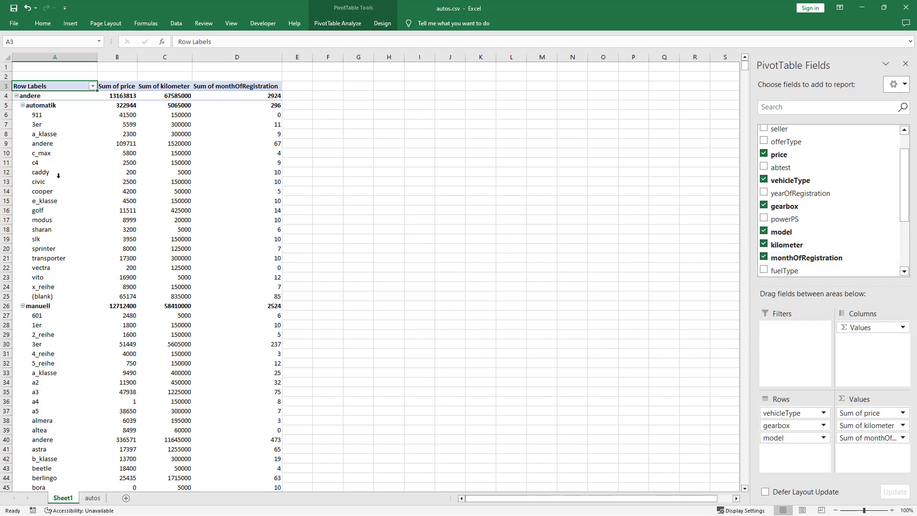
# - Examine the pivot table's row hierarchy for andere, automatik and 911, with its price and kilometer values
pyautogui.click(36, 96)
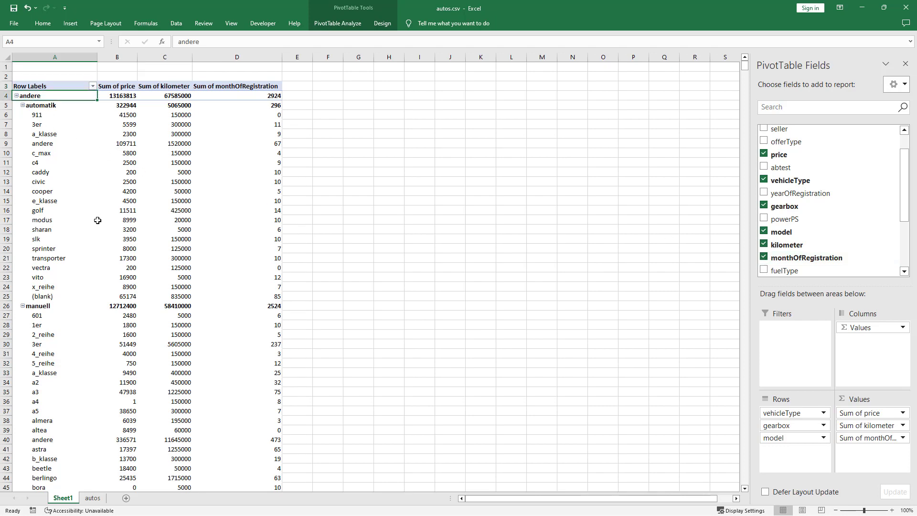
pyautogui.scroll(-4, 98, 220)
pyautogui.scroll(4, 91, 222)
pyautogui.click(47, 107)
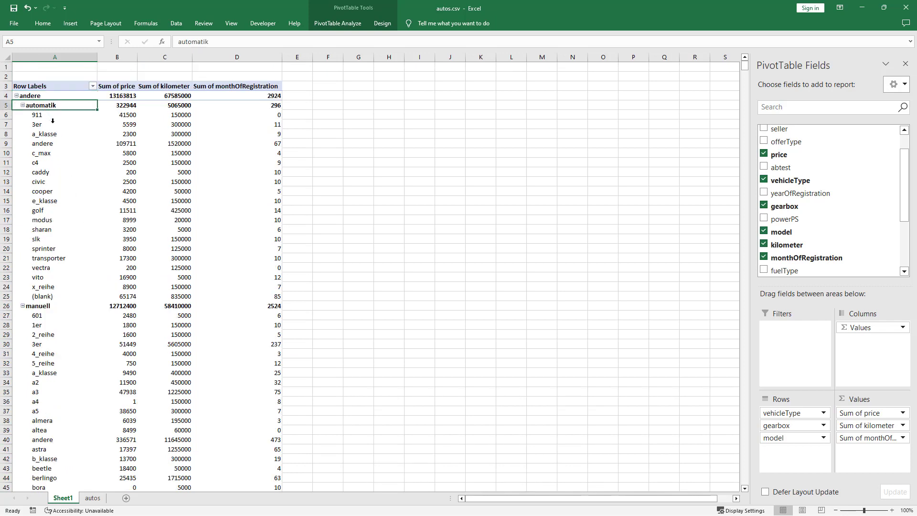
pyautogui.click(46, 116)
pyautogui.moveTo(79, 115); pyautogui.dragTo(122, 117)
pyautogui.click(122, 118)
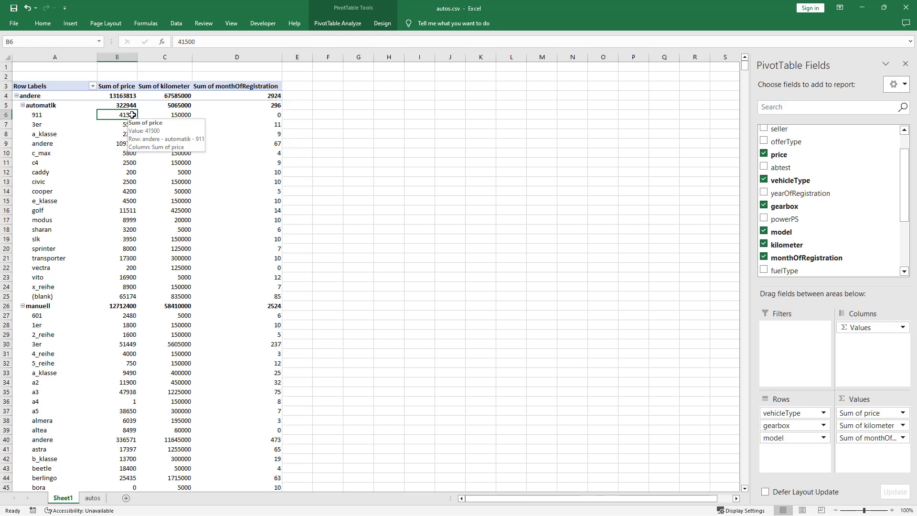
pyautogui.click(174, 115)
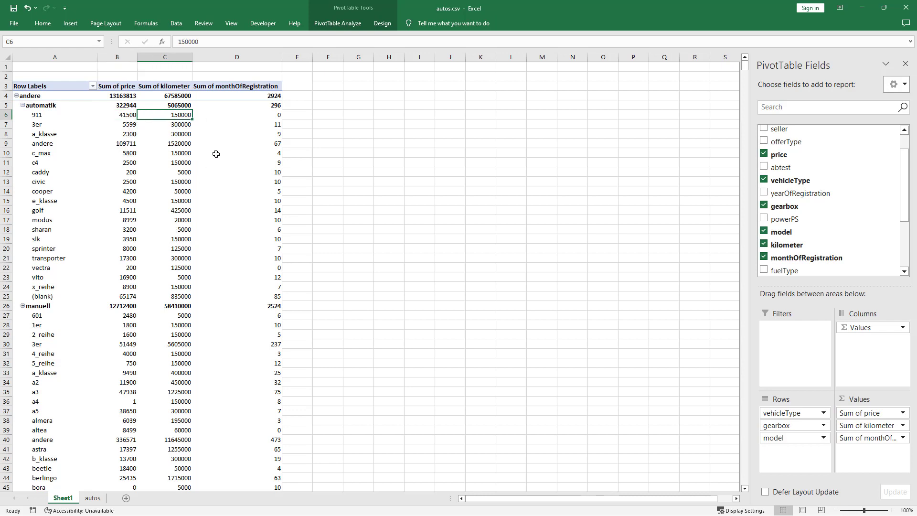
# - Remove gearbox, model and kilometer from the pivot table fields
pyautogui.click(764, 206)
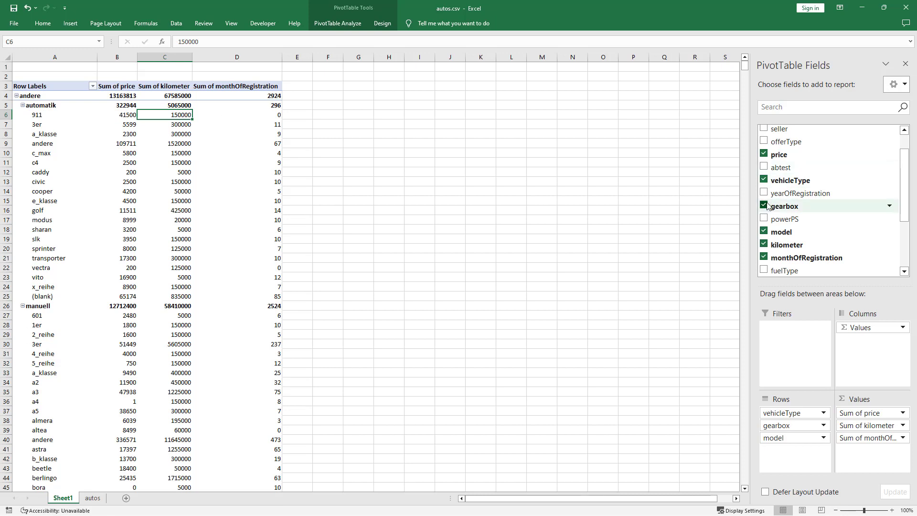
pyautogui.click(764, 232)
pyautogui.click(764, 245)
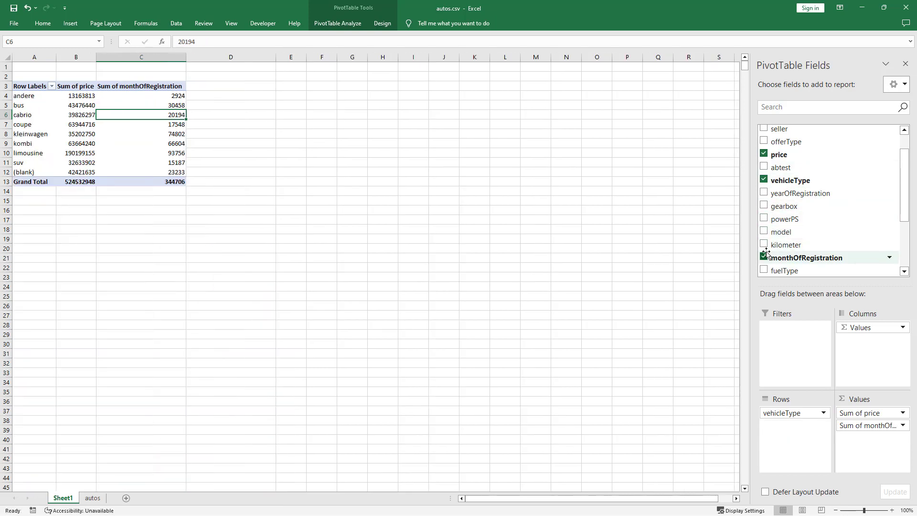
pyautogui.click(129, 131)
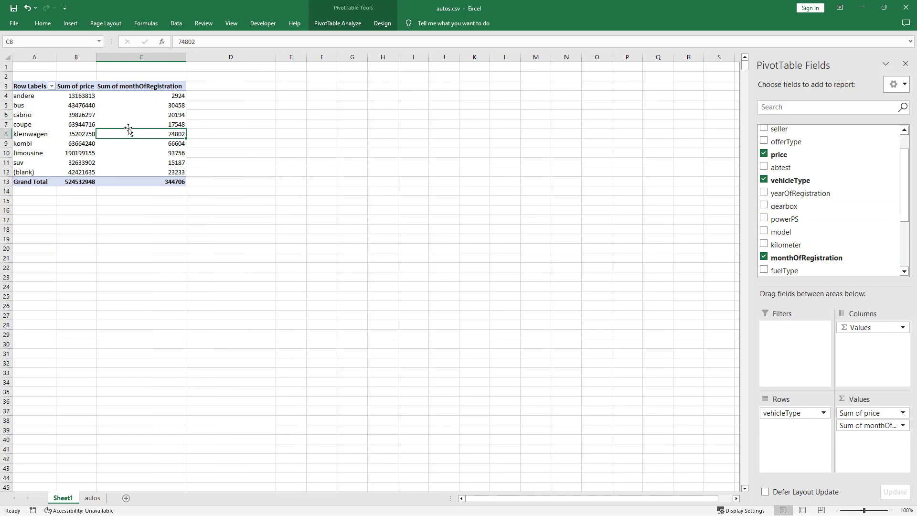
pyautogui.click(270, 25)
pyautogui.click(229, 23)
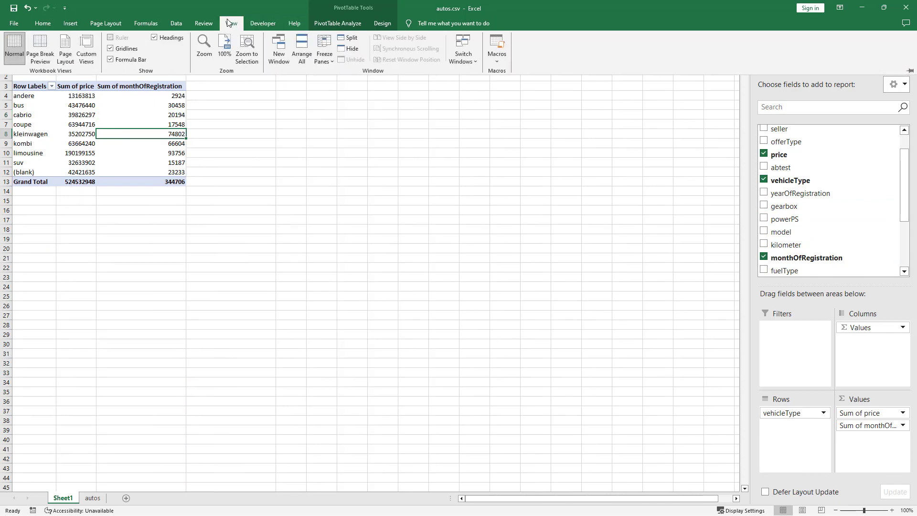
pyautogui.click(210, 24)
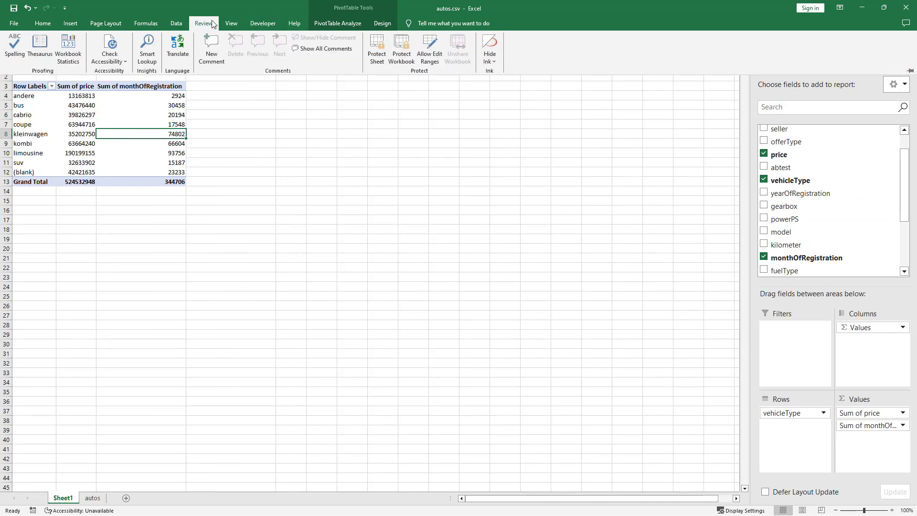
pyautogui.click(177, 24)
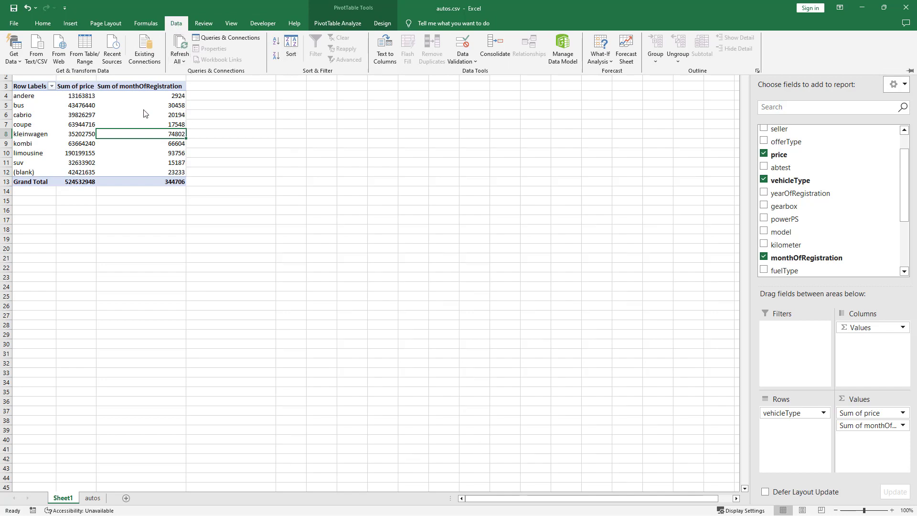
# - Keep the ribbon permanently expanded above the worksheet
pyautogui.hotkey('ctrl', 'F1')
pyautogui.click(175, 23)
pyautogui.doubleClick(176, 26)
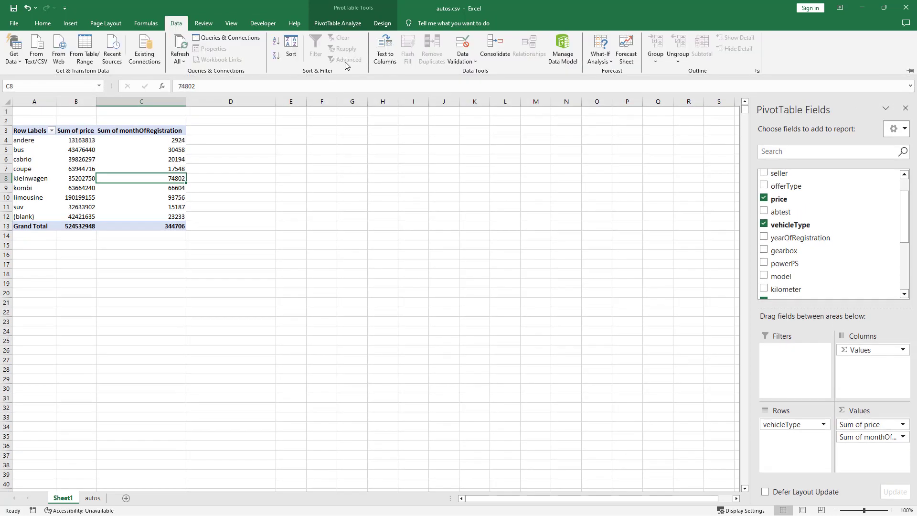
# - Insert a vehicleType slicer for the pivot table and move it up to start at row 2, beside the table
pyautogui.scroll(-1, 336, 52)
pyautogui.scroll(2, 336, 51)
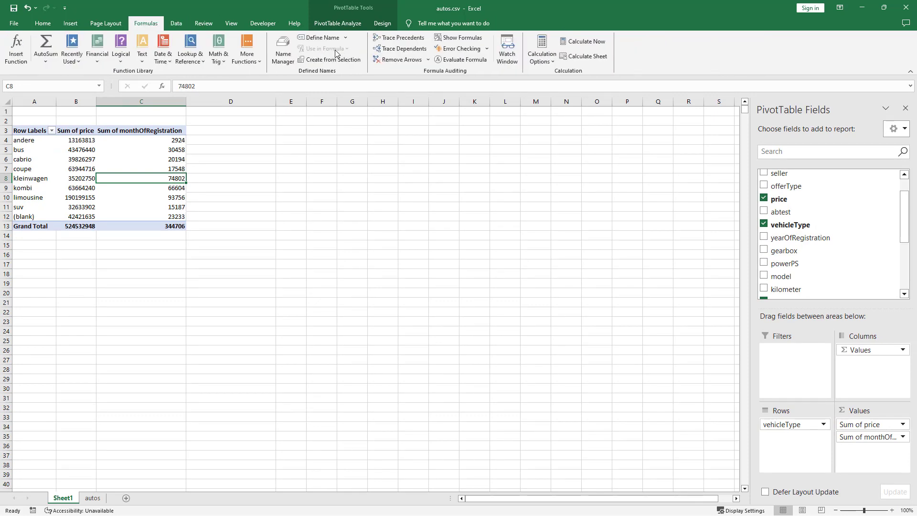
pyautogui.scroll(1, 335, 52)
pyautogui.scroll(-2, 334, 53)
pyautogui.scroll(3, 332, 55)
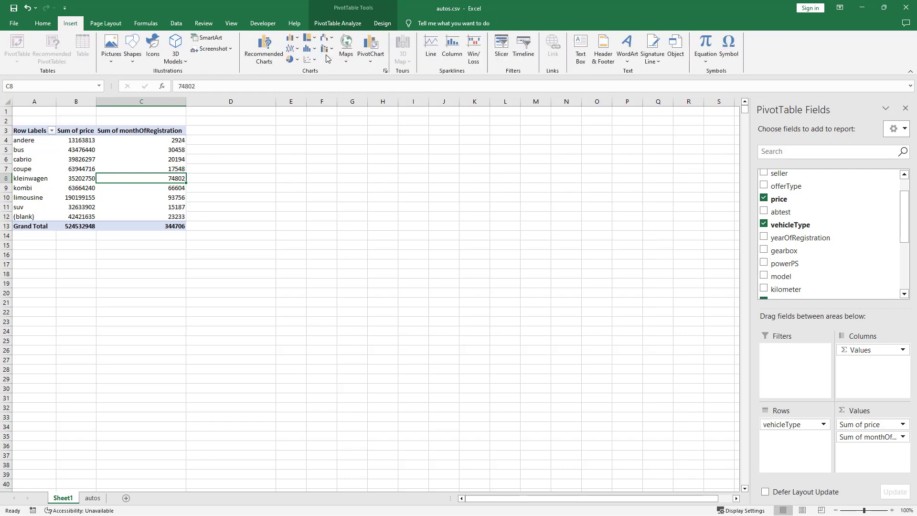
pyautogui.click(500, 53)
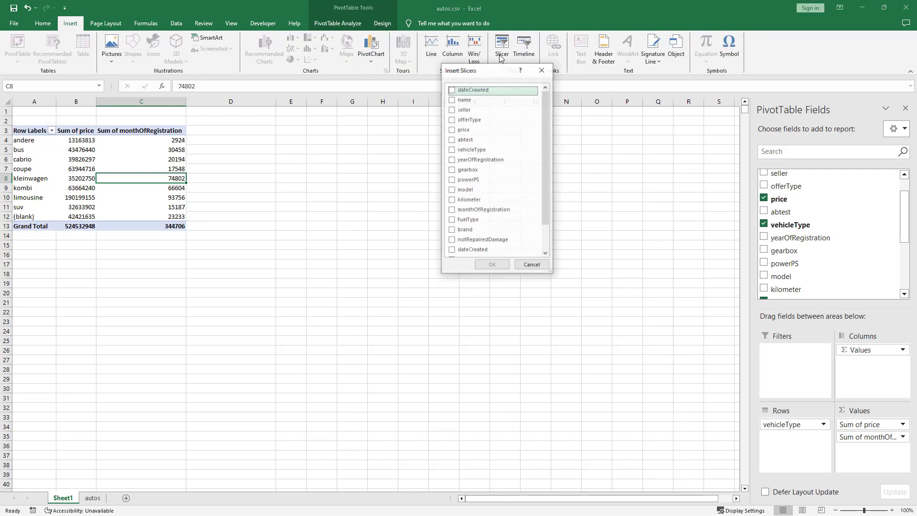
pyautogui.click(453, 151)
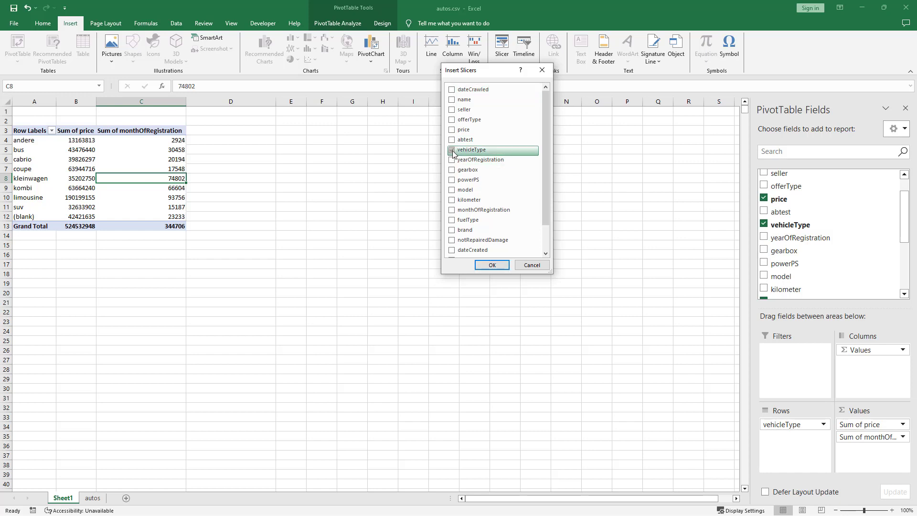
pyautogui.click(491, 266)
pyautogui.moveTo(368, 238); pyautogui.dragTo(365, 114)
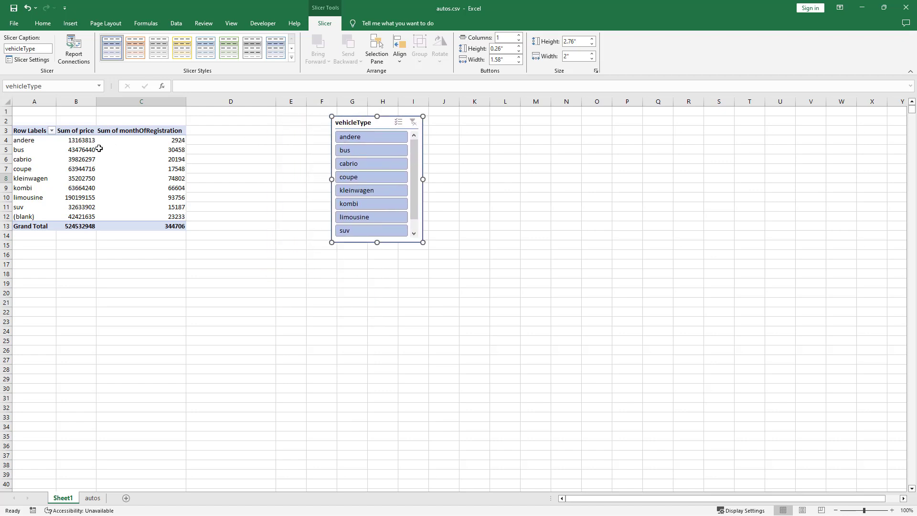
# - Insert four rows above the pivot table and move the vehicleType slicer to start near cell I2
pyautogui.click(5, 121)
pyautogui.rightClick(5, 121)
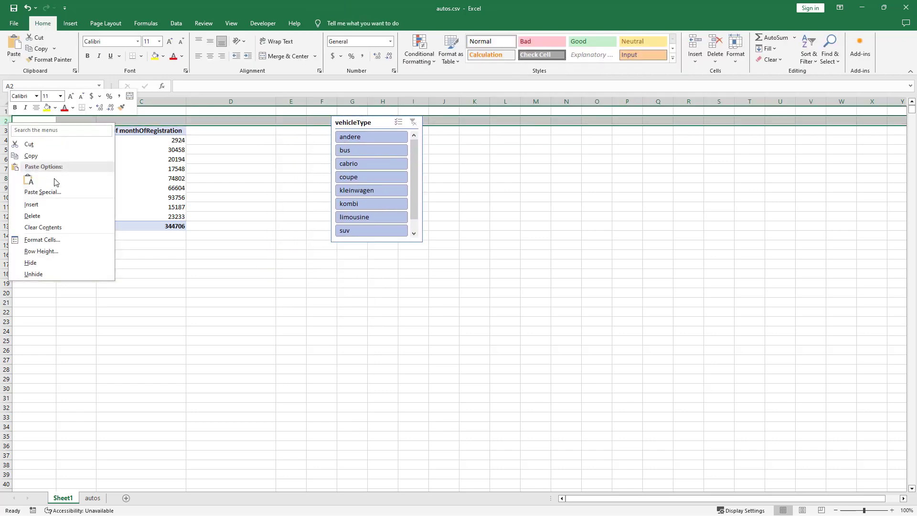
pyautogui.click(37, 209)
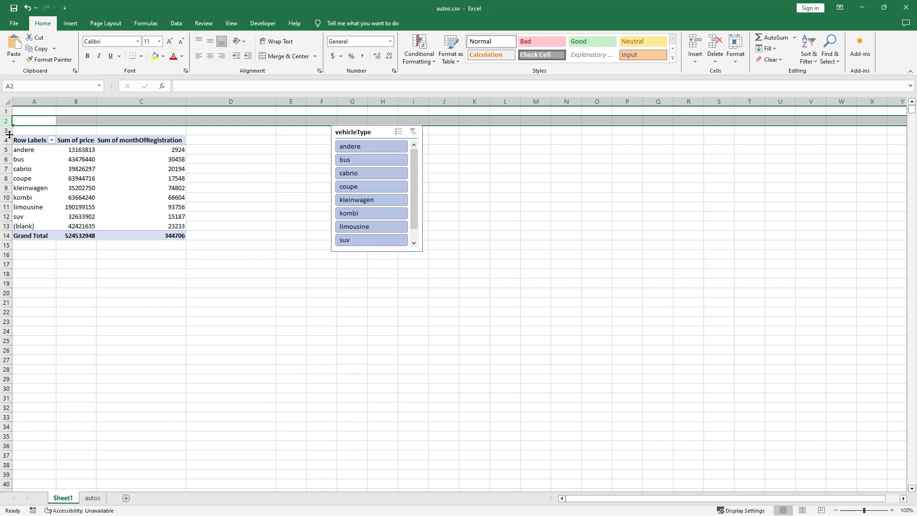
pyautogui.moveTo(9, 130); pyautogui.dragTo(10, 111)
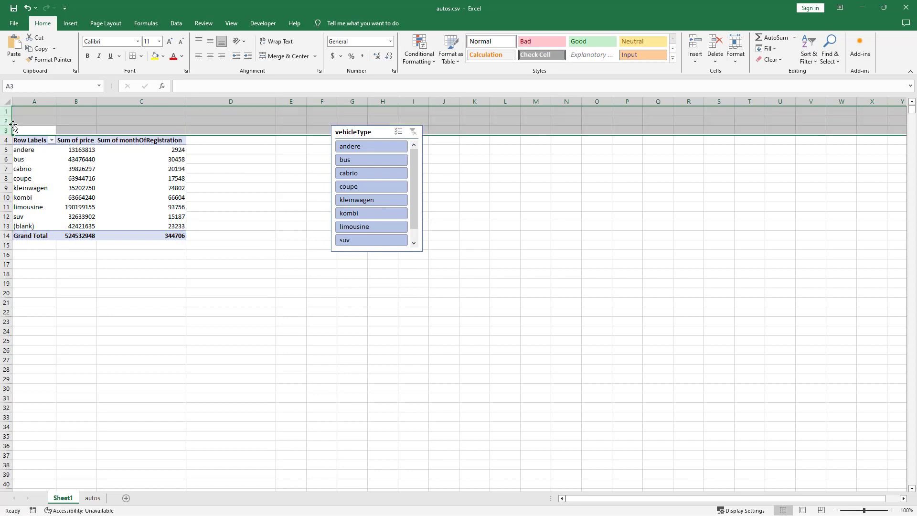
pyautogui.rightClick(10, 123)
pyautogui.click(43, 207)
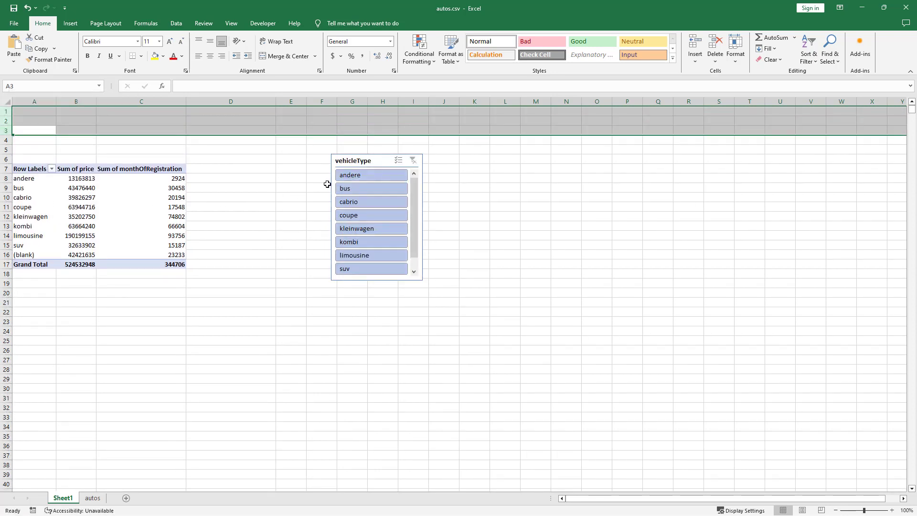
pyautogui.moveTo(353, 160); pyautogui.dragTo(444, 123)
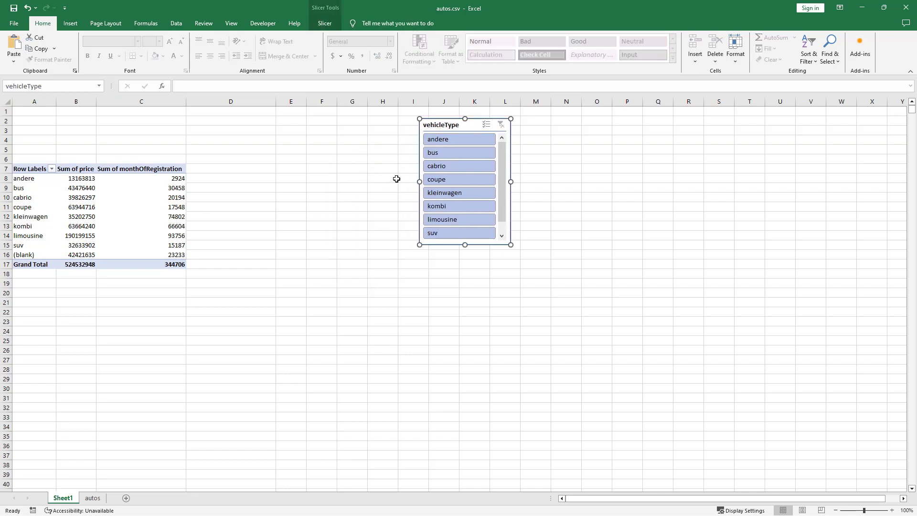
# - Try the vehicleType slicer with bus, kleinwagen, kombi and andere in turn, and clear its filter
pyautogui.click(439, 155)
pyautogui.click(463, 193)
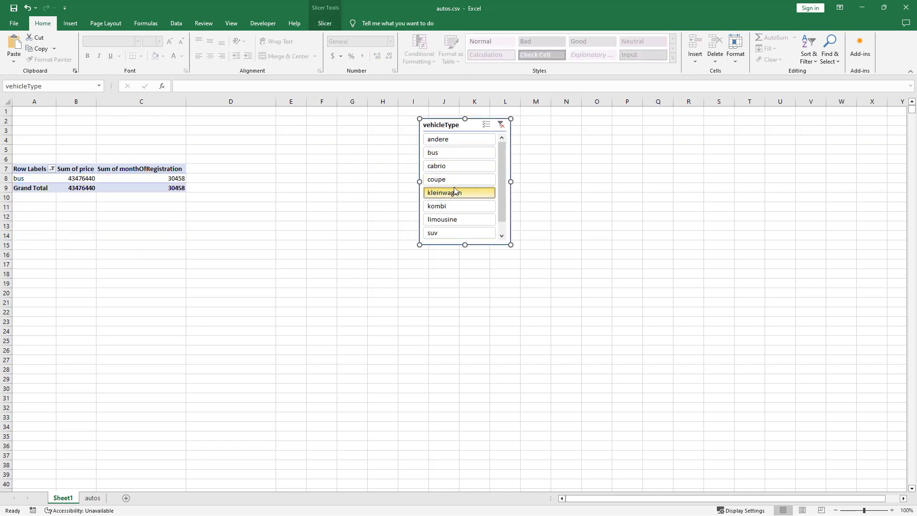
pyautogui.click(465, 206)
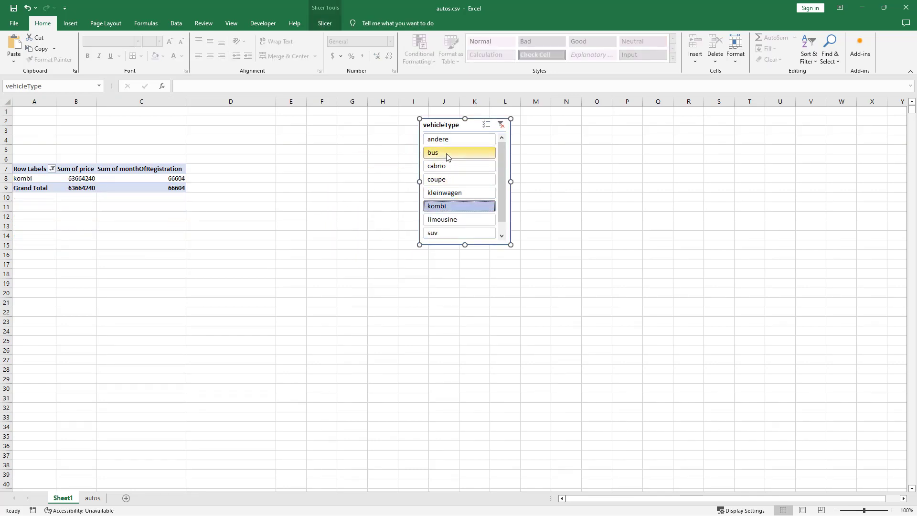
pyautogui.click(466, 139)
pyautogui.click(501, 126)
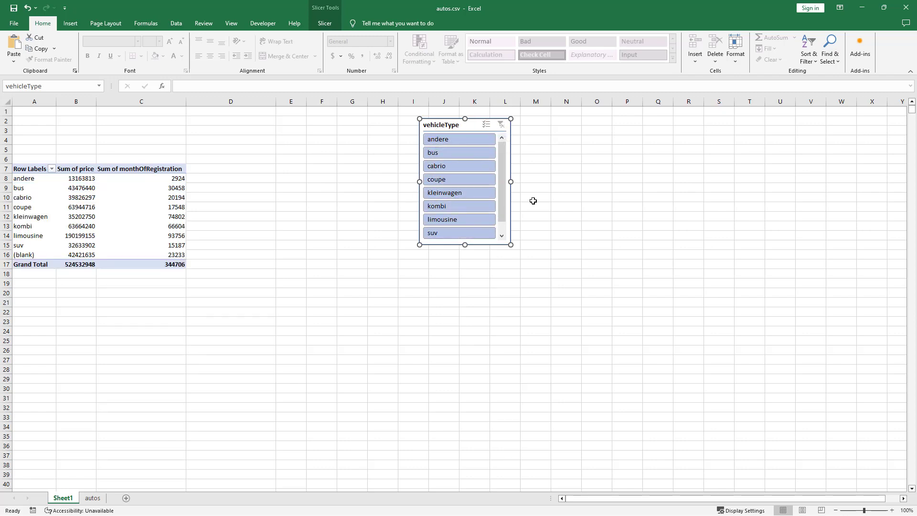
# - Insert a gearbox slicer and fit it beside the vehicleType slicer, shortened to about 1.28" high
pyautogui.click(123, 202)
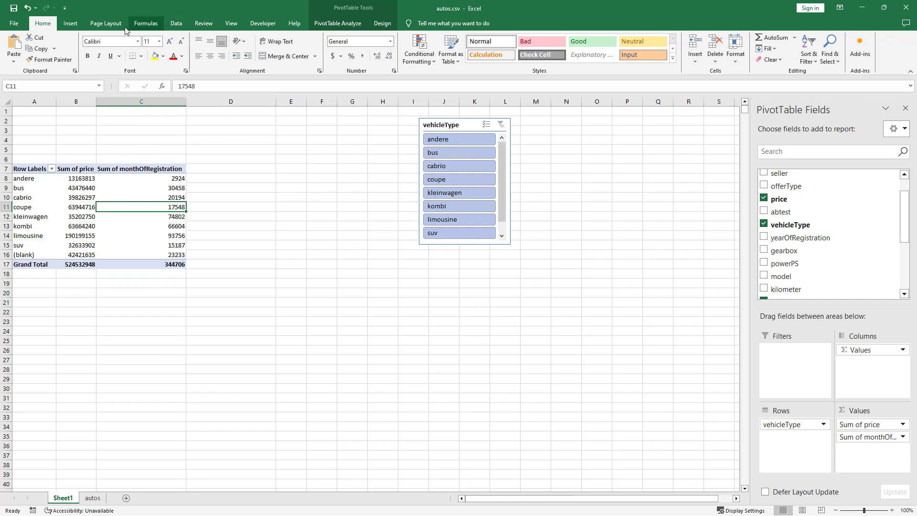
pyautogui.click(77, 25)
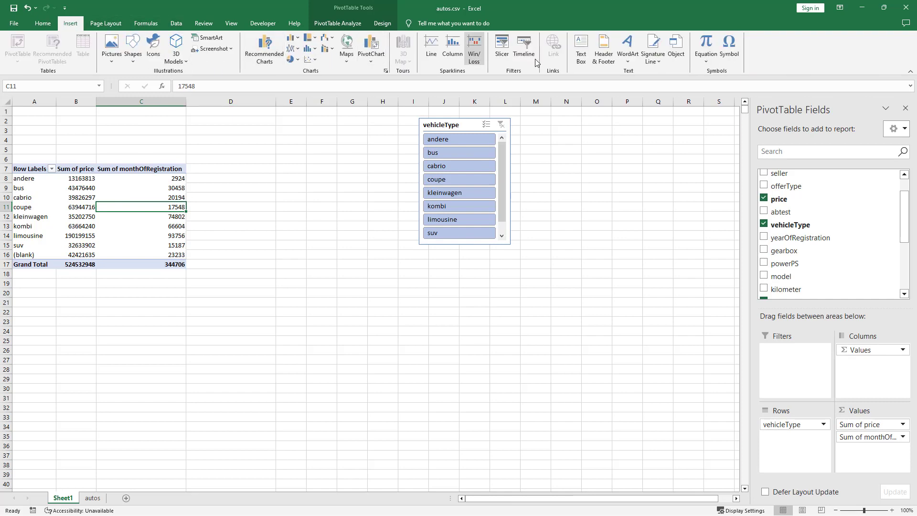
pyautogui.click(504, 56)
pyautogui.click(482, 171)
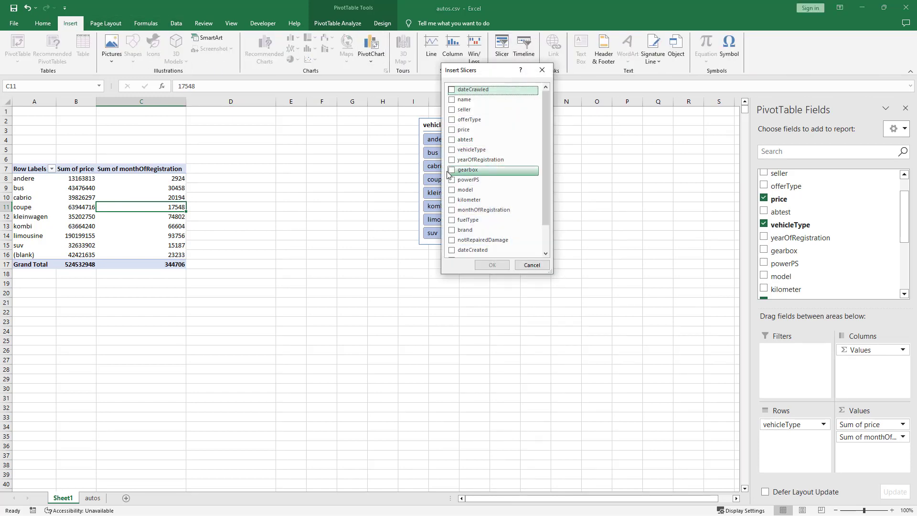
pyautogui.click(493, 266)
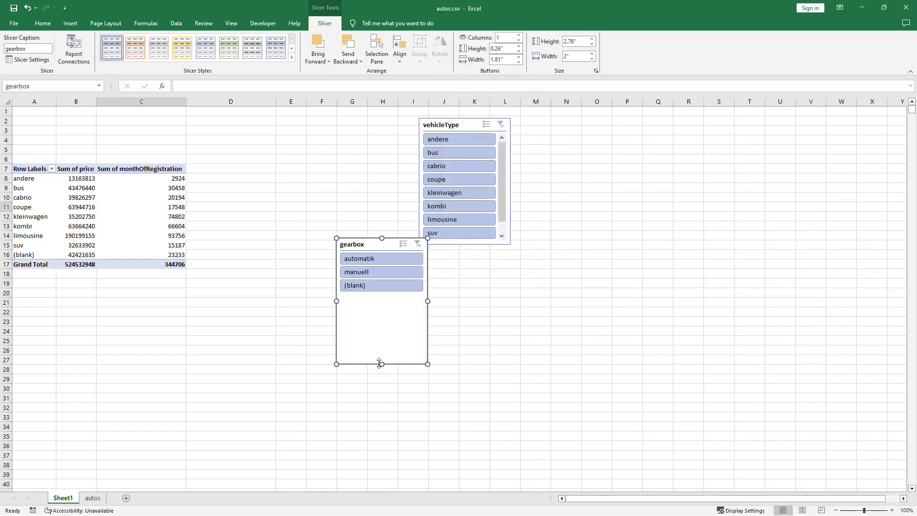
pyautogui.moveTo(380, 364); pyautogui.dragTo(383, 296)
pyautogui.moveTo(366, 243); pyautogui.dragTo(351, 124)
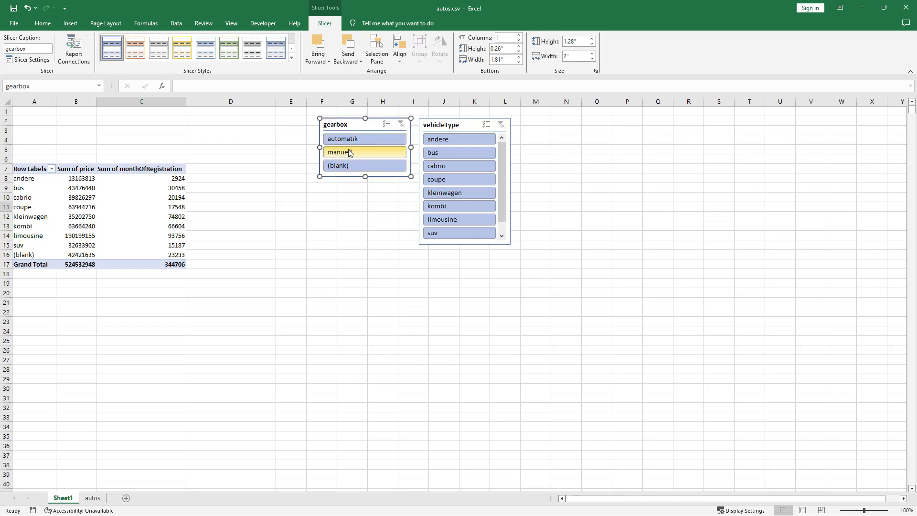
# - Filter the pivot table with the slicers to gearbox automatik and vehicleType bus
pyautogui.click(349, 138)
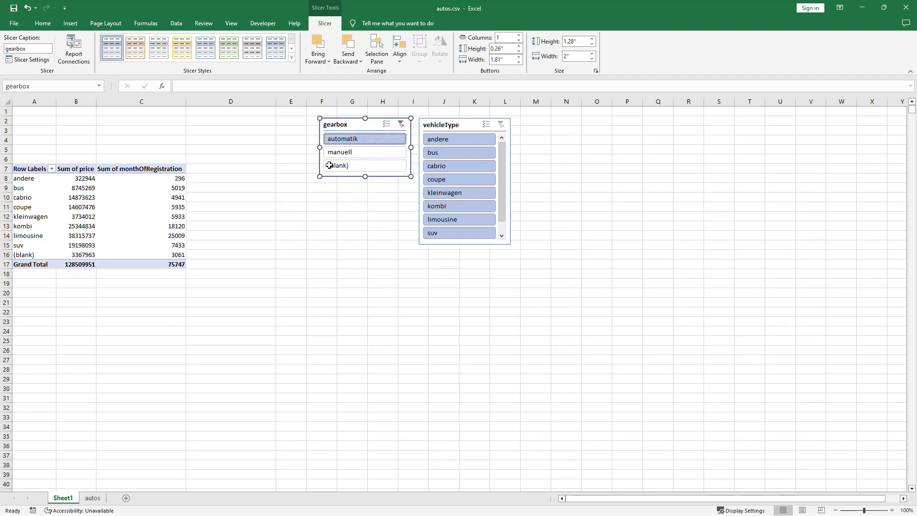
pyautogui.click(469, 151)
pyautogui.click(94, 178)
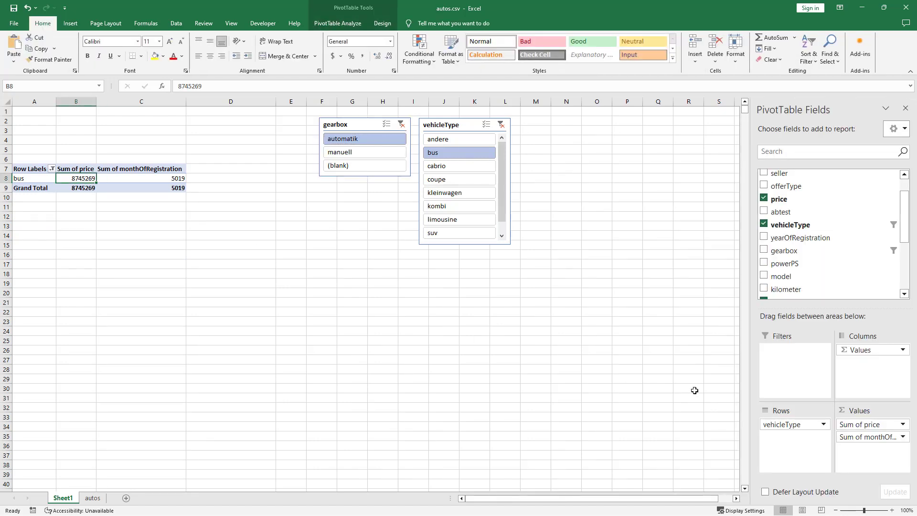
# - Replace the sum of monthOfRegistration in the pivot table values with a second sum of price
pyautogui.click(903, 426)
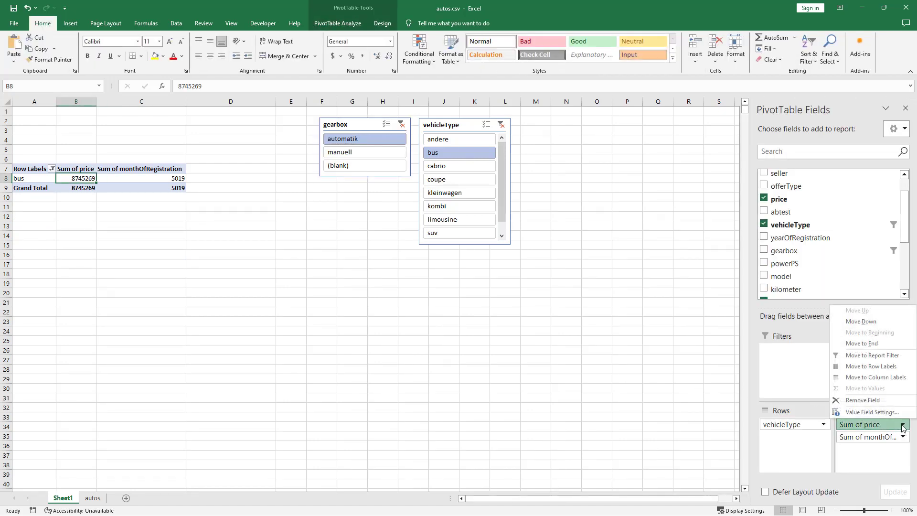
pyautogui.click(903, 426)
pyautogui.click(897, 426)
pyautogui.moveTo(901, 240); pyautogui.dragTo(902, 263)
pyautogui.scroll(5, 901, 278)
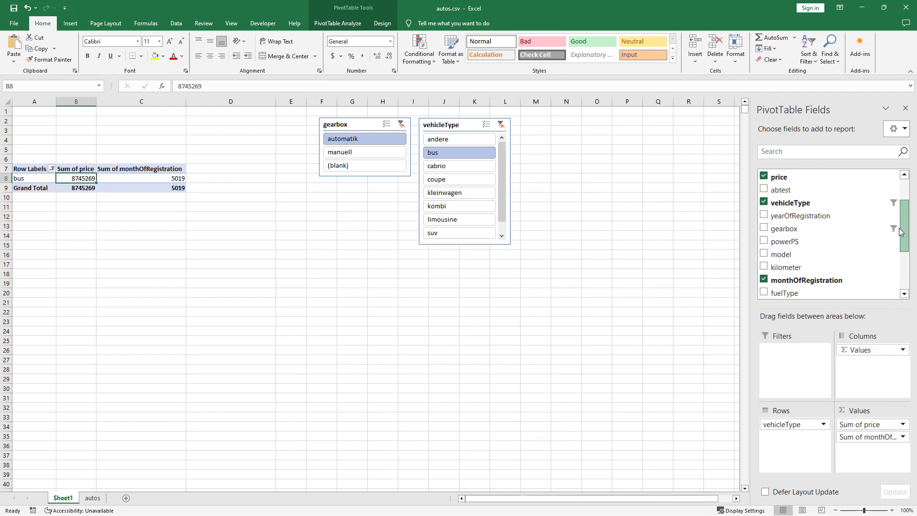
pyautogui.moveTo(805, 221); pyautogui.dragTo(846, 265)
# - Summarize the second price value field by Average and name it AVG Price
pyautogui.click(904, 437)
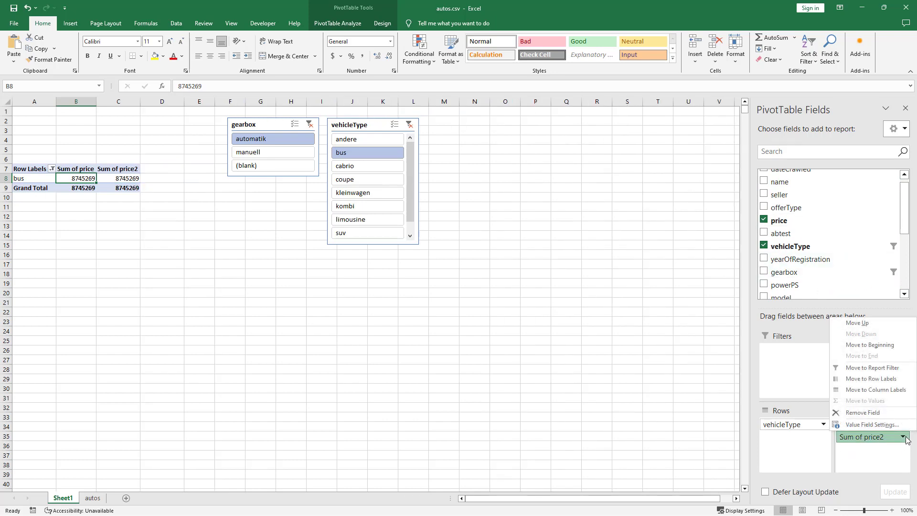
pyautogui.click(879, 426)
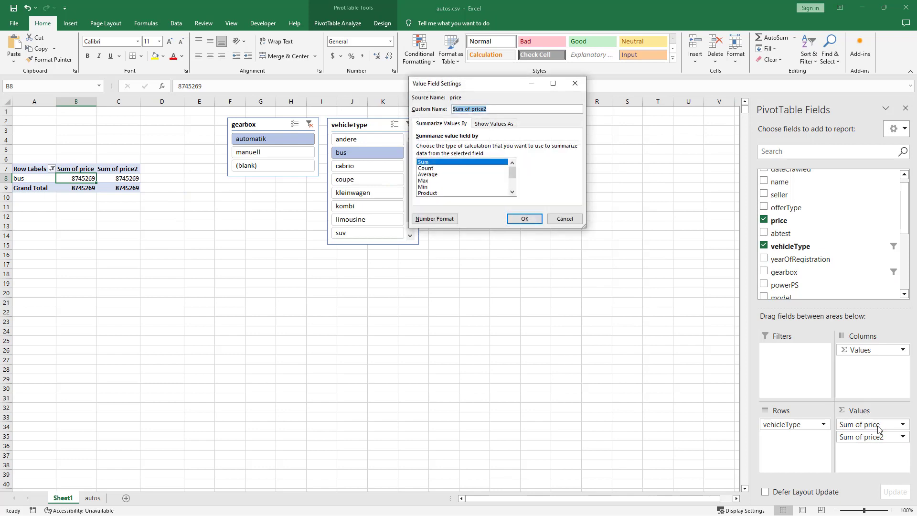
pyautogui.click(429, 174)
pyautogui.click(507, 111)
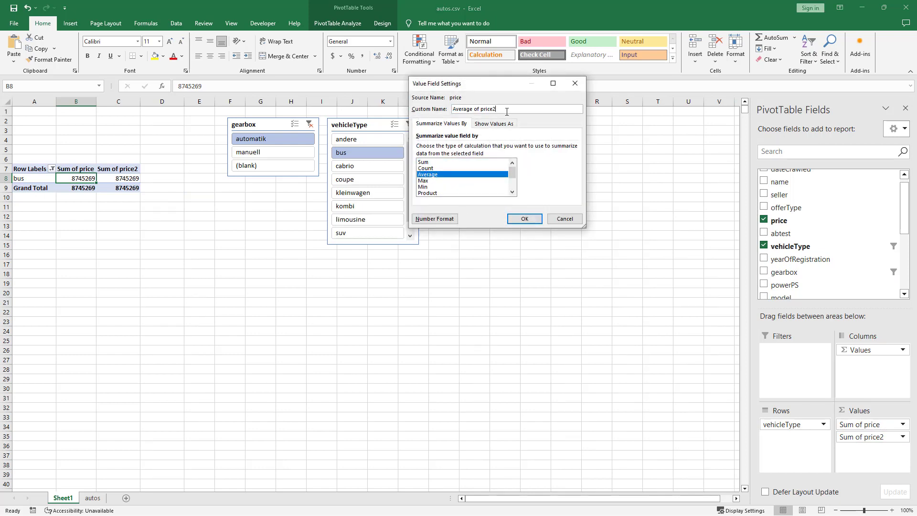
pyautogui.press('BackSpace')
pyautogui.doubleClick(473, 110)
pyautogui.write('AVG')
pyautogui.press('BackSpace')
pyautogui.click(525, 220)
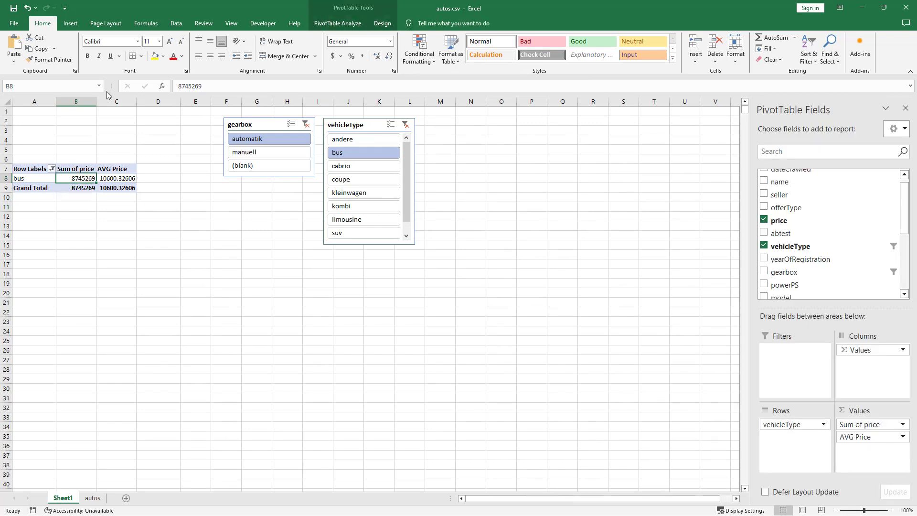
# - Widen column C slightly and select the bus price values in B8:C8
pyautogui.doubleClick(135, 104)
pyautogui.moveTo(134, 103); pyautogui.dragTo(140, 104)
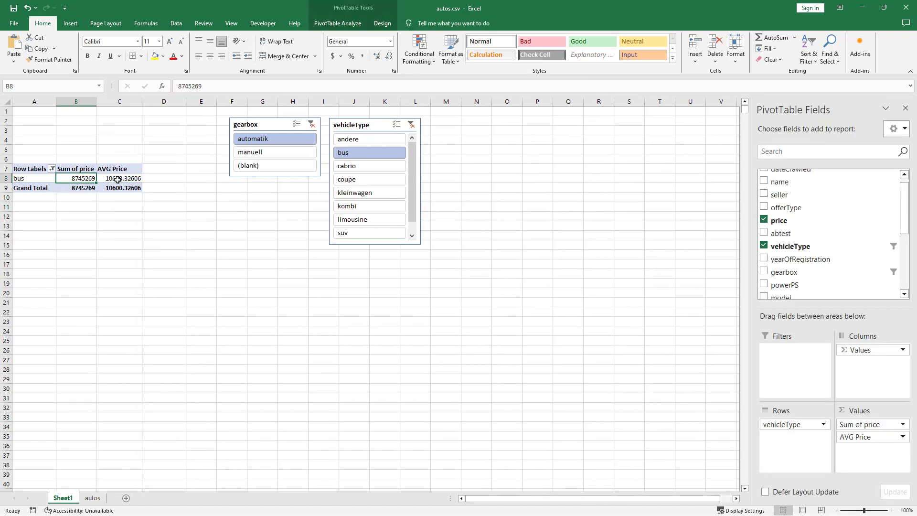
pyautogui.moveTo(119, 178); pyautogui.dragTo(89, 175)
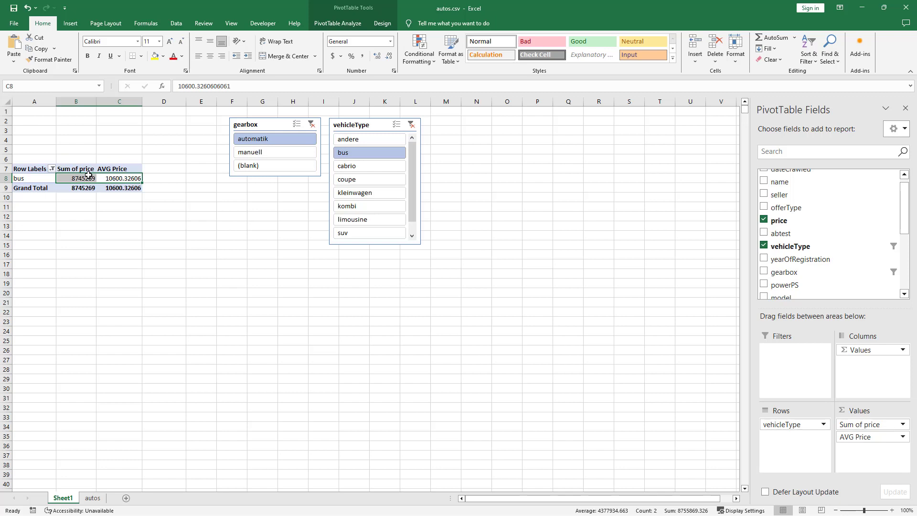
# - Format the bus price values in B8:C8 as Euro accounting with no decimal places
pyautogui.click(341, 56)
pyautogui.click(356, 91)
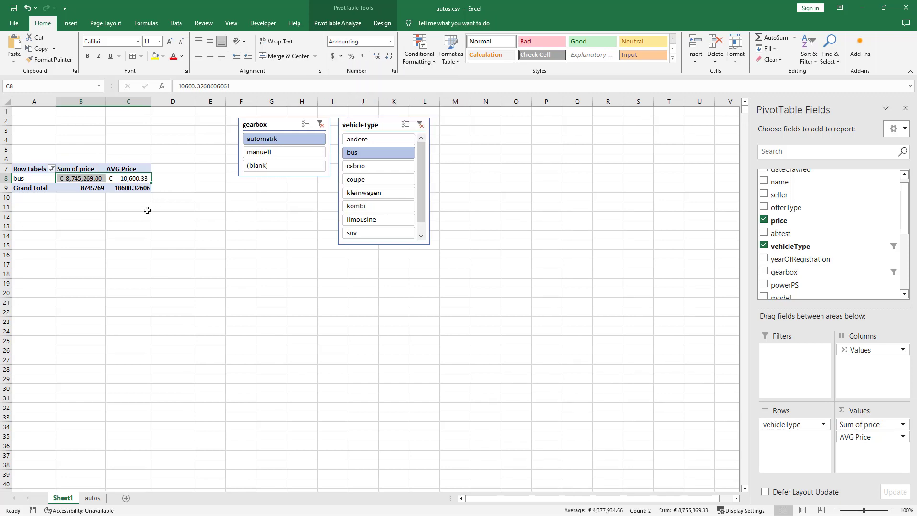
pyautogui.click(389, 58)
pyautogui.click(390, 58)
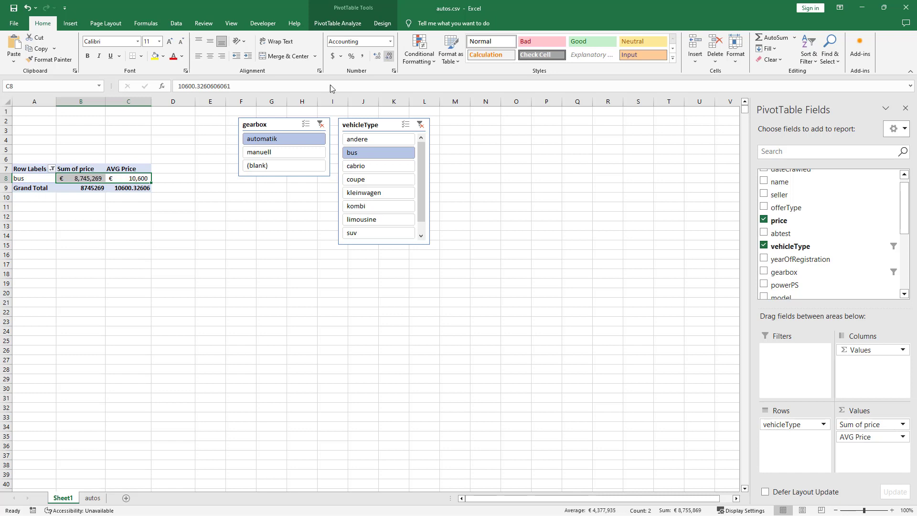
# - Add vehicleType to the pivot table values as a count, placed before Sum of price
pyautogui.click(40, 179)
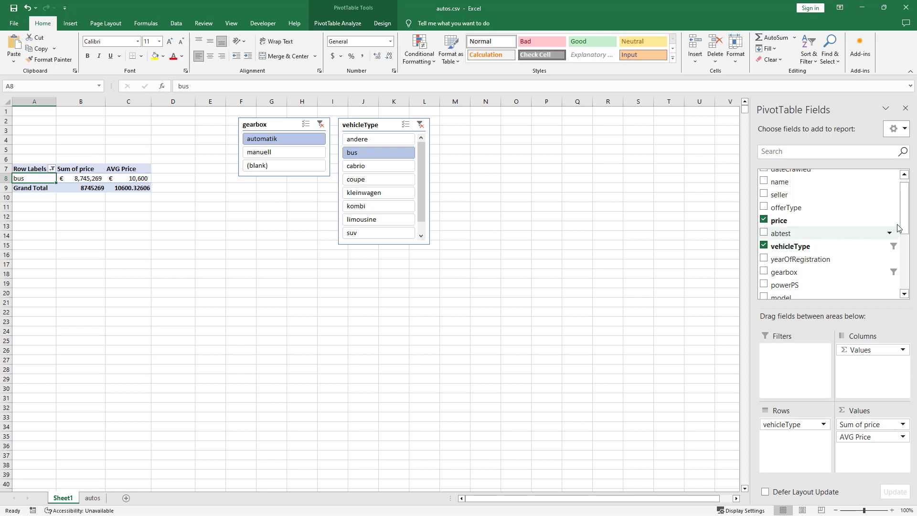
pyautogui.moveTo(904, 221)
pyautogui.mouseDown()
pyautogui.moveTo(906, 212)
pyautogui.moveTo(907, 284)
pyautogui.moveTo(906, 232)
pyautogui.mouseUp()
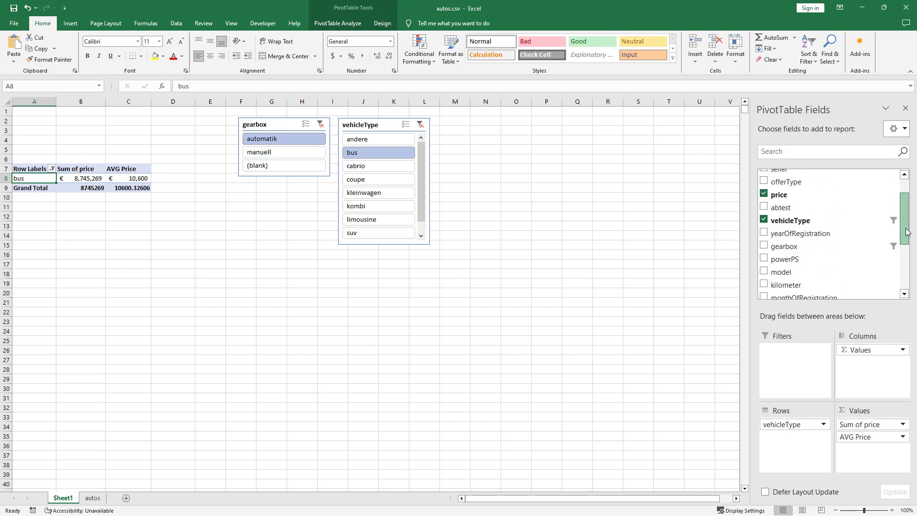
pyautogui.moveTo(809, 222); pyautogui.dragTo(865, 423)
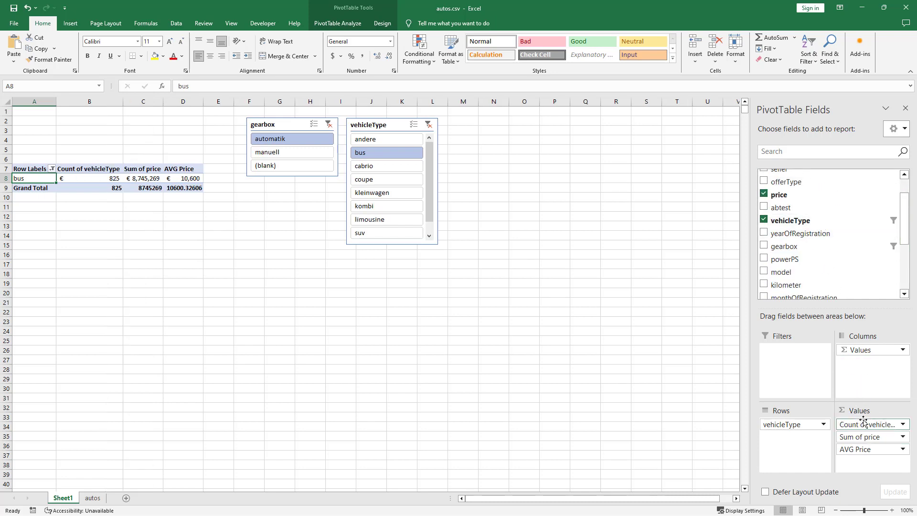
# - Set the bus count in B8 to the General number format and narrow column B
pyautogui.click(111, 180)
pyautogui.click(391, 41)
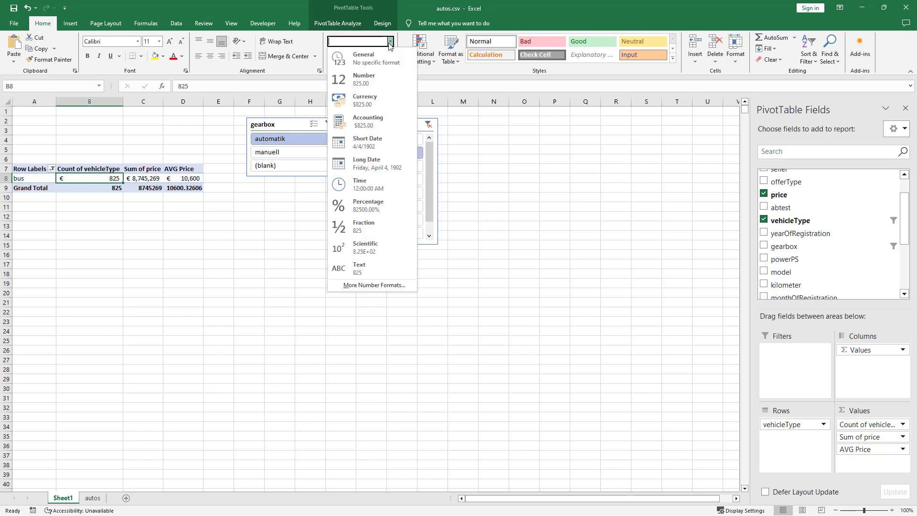
pyautogui.click(375, 56)
pyautogui.click(108, 212)
pyautogui.click(92, 179)
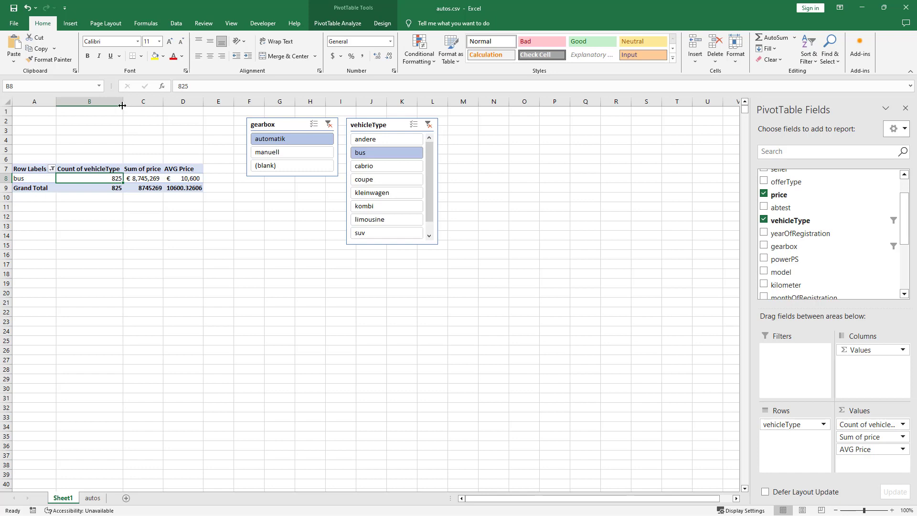
pyautogui.moveTo(122, 106); pyautogui.dragTo(103, 106)
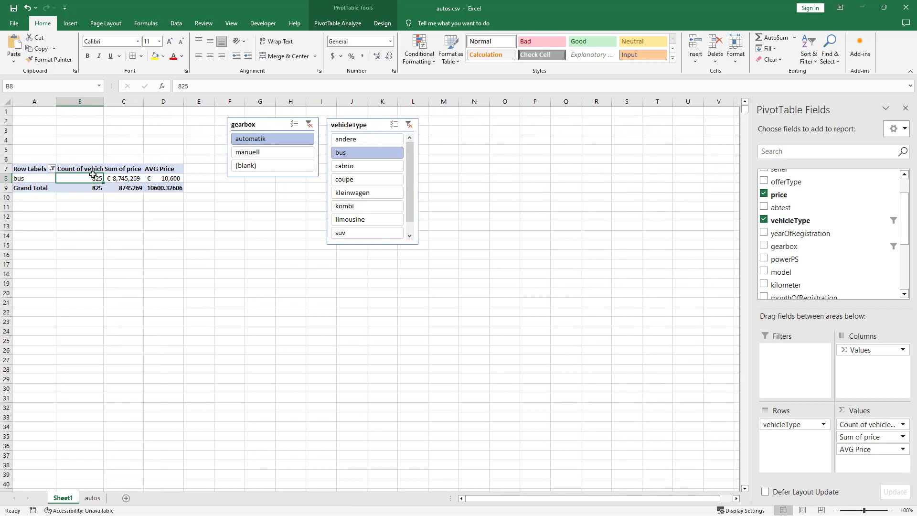
# - Compare the bus count and prices between automatik and manuell with the gearbox slicer, ending on automatik
pyautogui.click(129, 179)
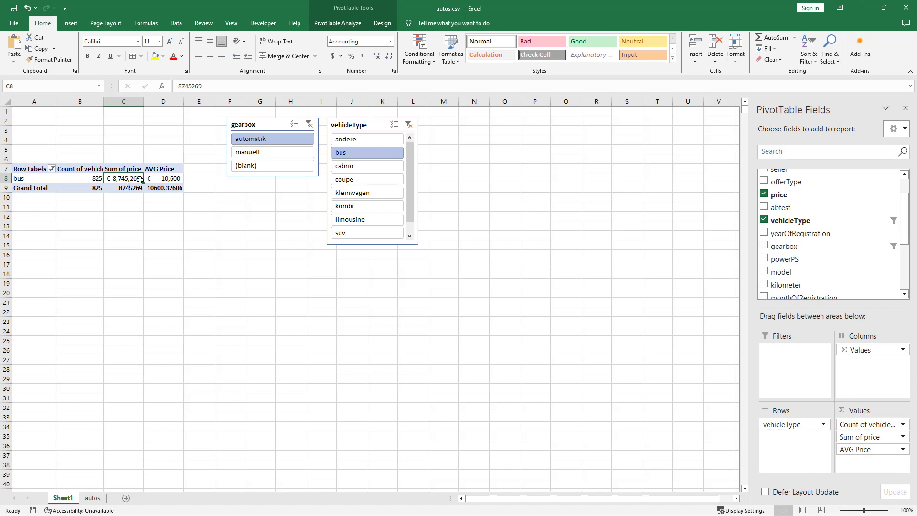
pyautogui.click(156, 177)
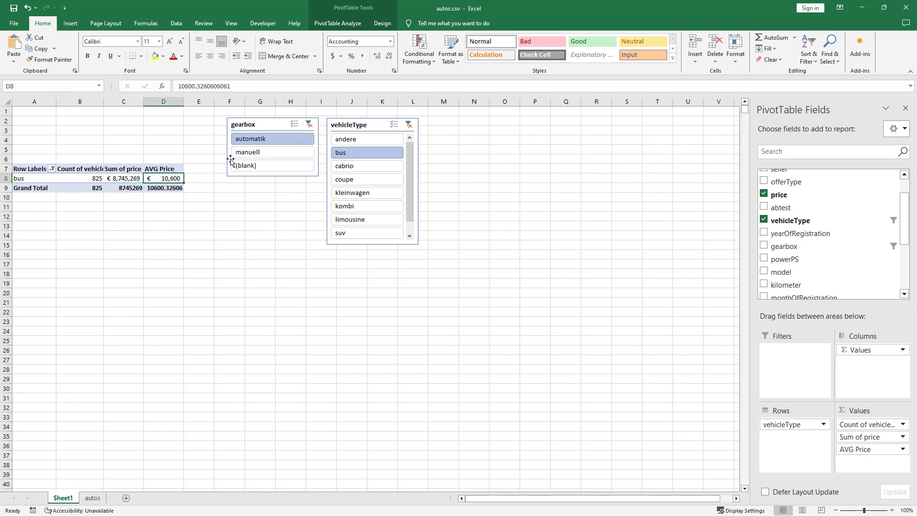
pyautogui.keyDown('ctrl'); pyautogui.click(275, 152); pyautogui.keyUp('ctrl')
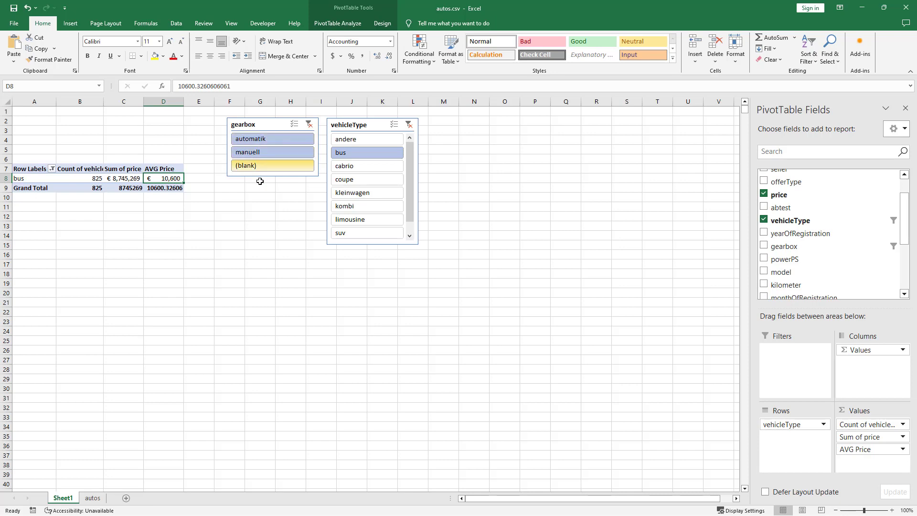
pyautogui.click(292, 139)
pyautogui.click(285, 150)
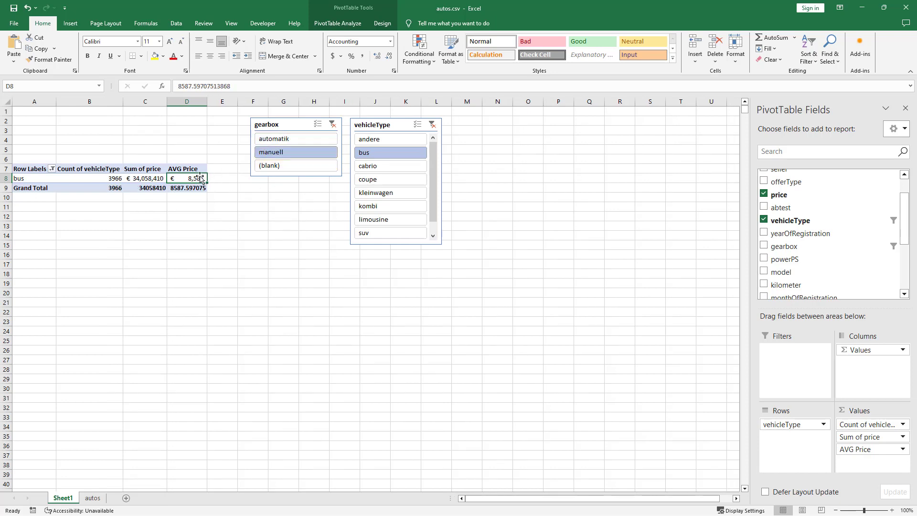
pyautogui.click(293, 139)
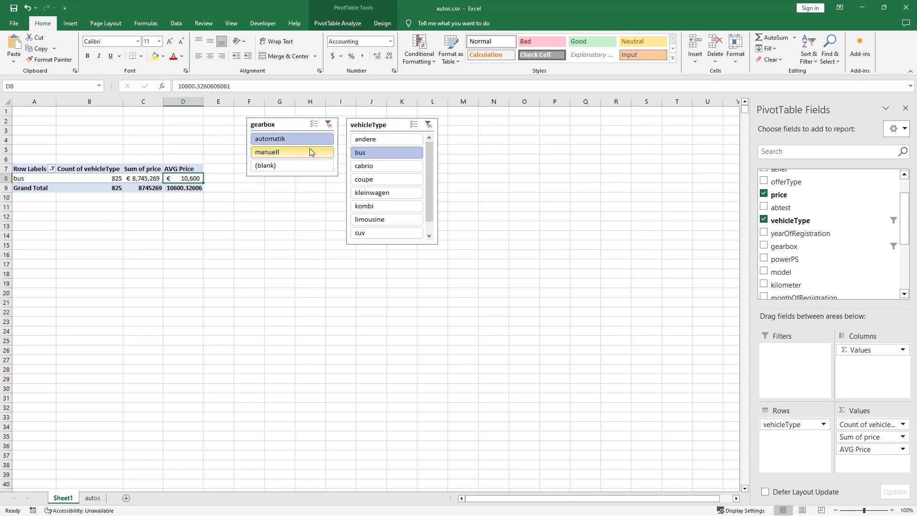
# - Clear the filters of the vehicleType and gearbox slicers and nudge the vehicleType slicer slightly upward
pyautogui.click(428, 125)
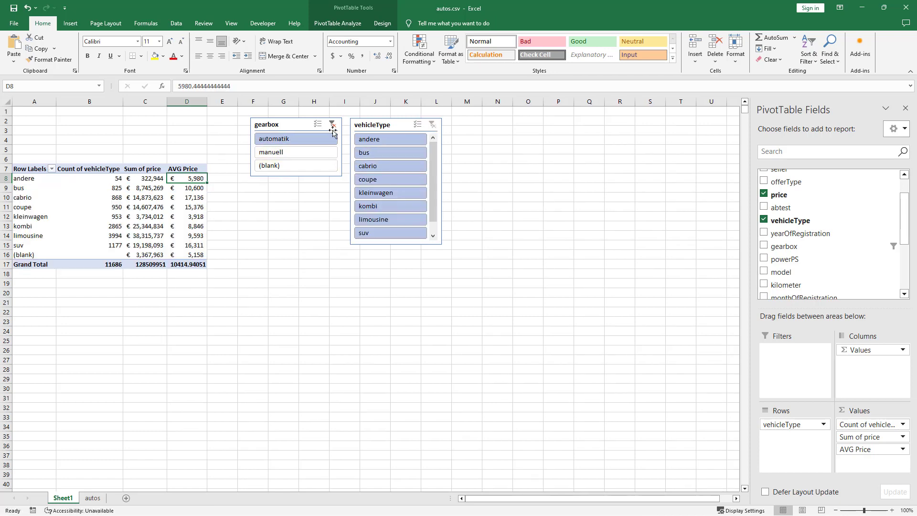
pyautogui.click(333, 125)
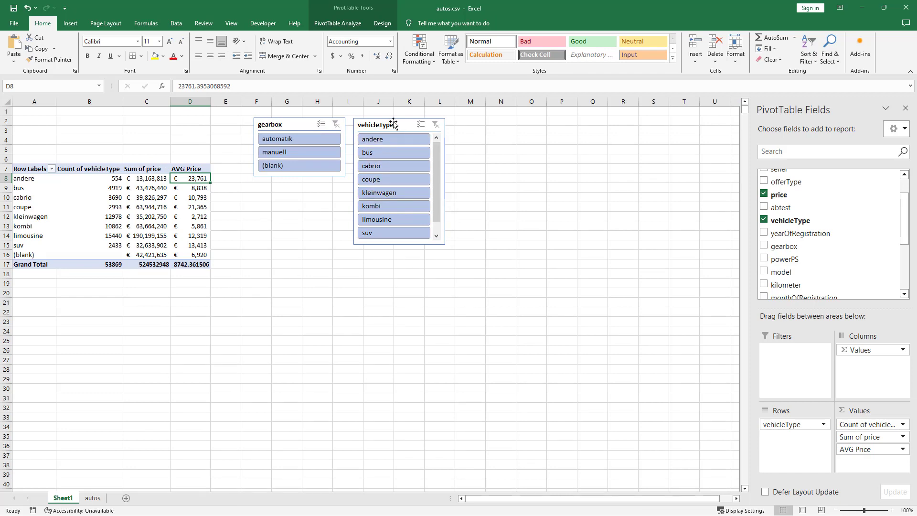
pyautogui.moveTo(394, 125); pyautogui.dragTo(394, 123)
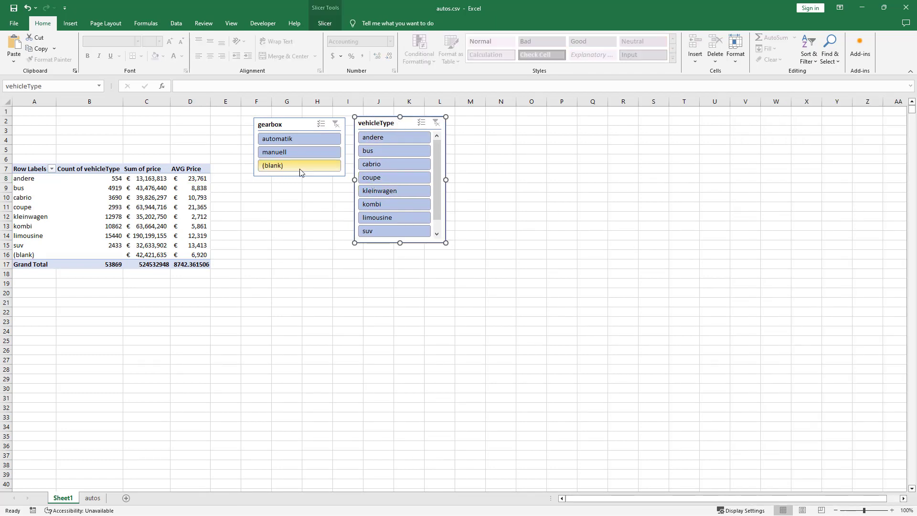
pyautogui.click(292, 122)
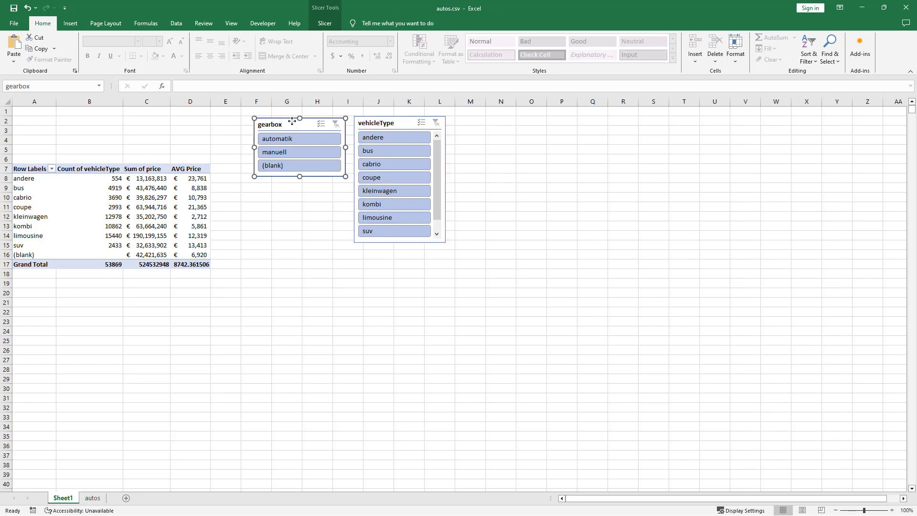
pyautogui.click(384, 126)
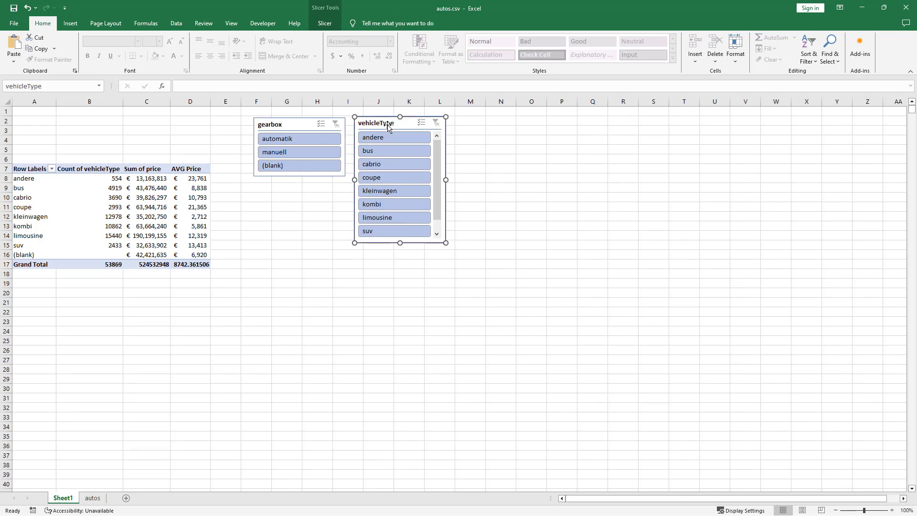
# - Add yearOfRegistration as a report filter above the pivot table
pyautogui.click(154, 218)
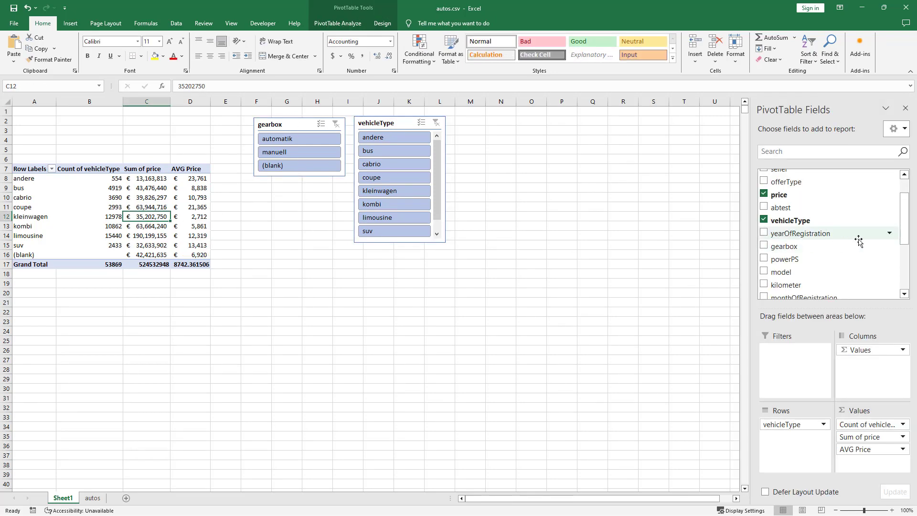
pyautogui.moveTo(803, 233); pyautogui.dragTo(776, 364)
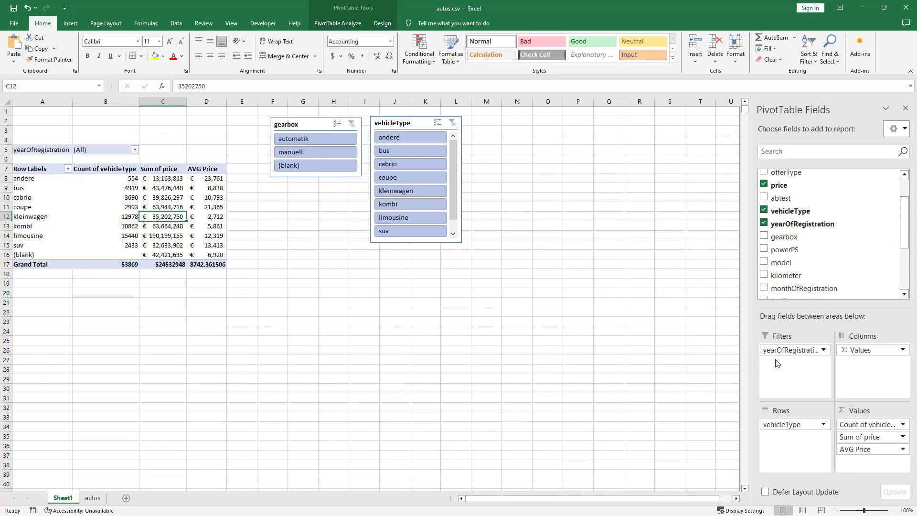
pyautogui.click(134, 151)
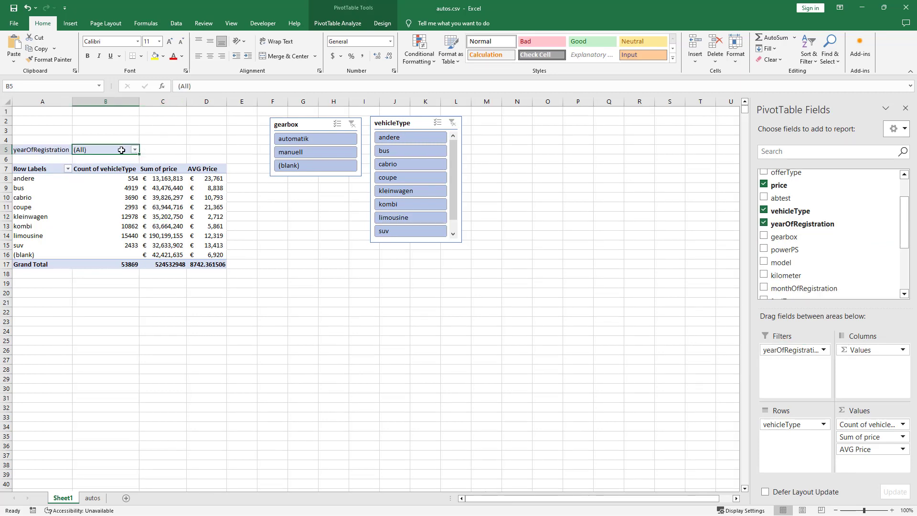
# - Insert a slicer for the yearOfRegistration field of the pivot table
pyautogui.click(232, 24)
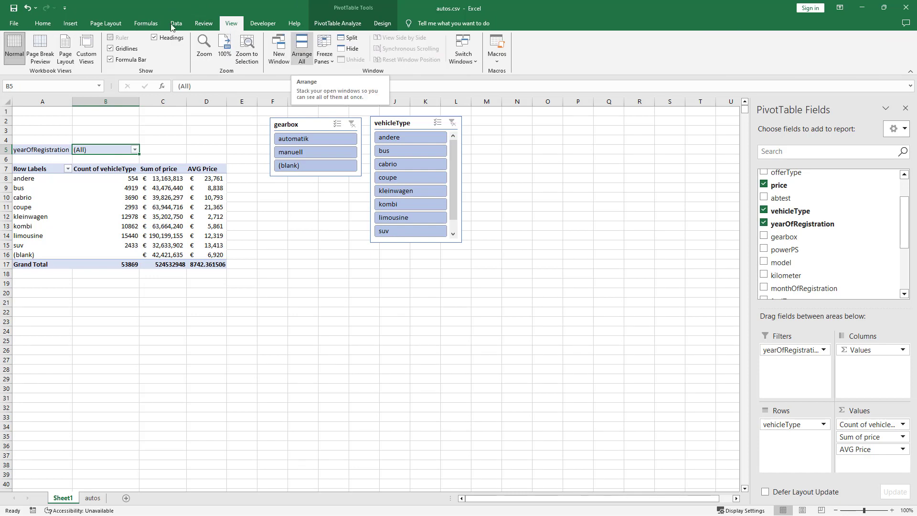
pyautogui.click(76, 24)
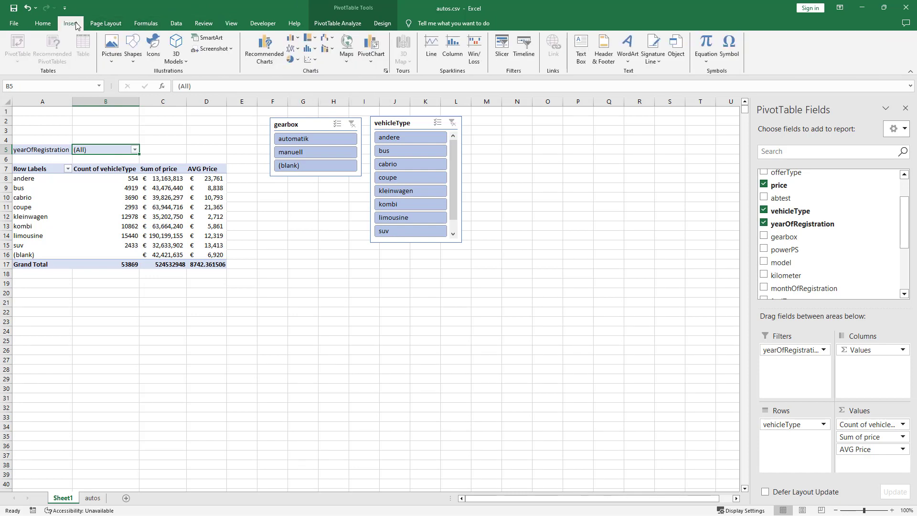
pyautogui.click(501, 50)
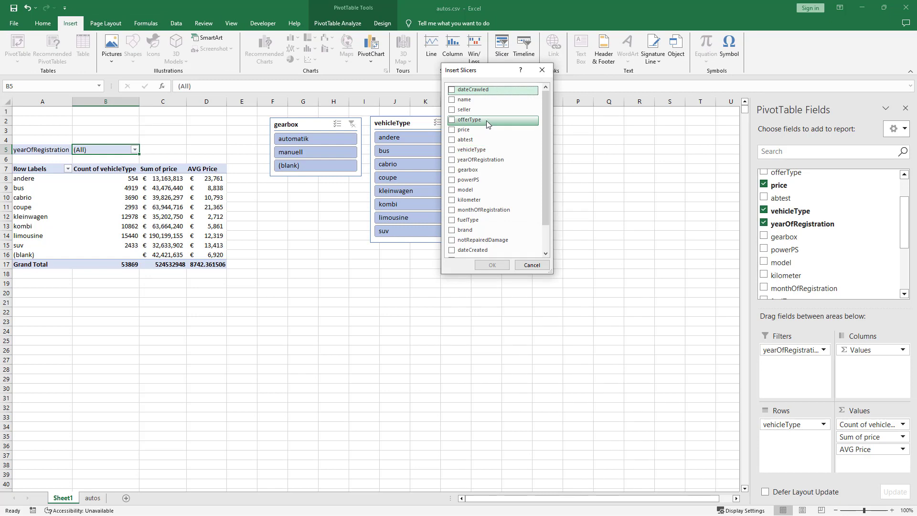
pyautogui.scroll(-1, 504, 146)
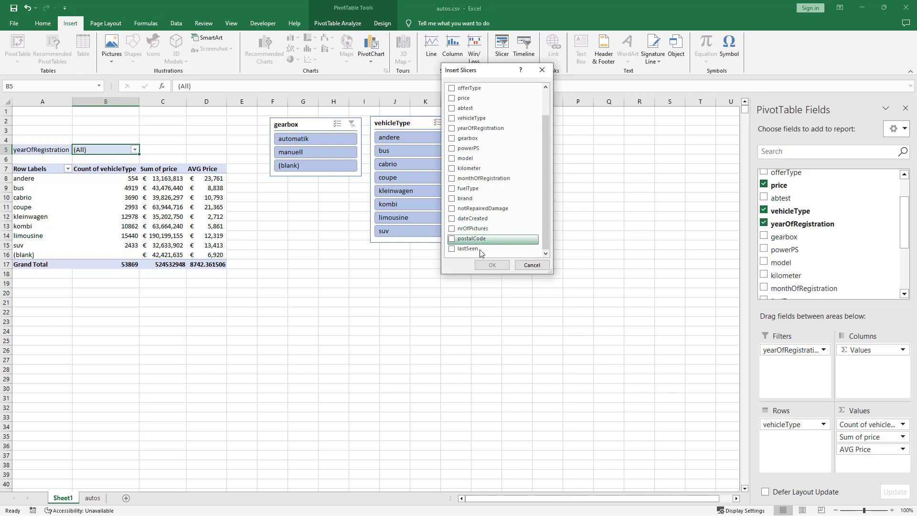
pyautogui.moveTo(544, 233); pyautogui.dragTo(551, 185)
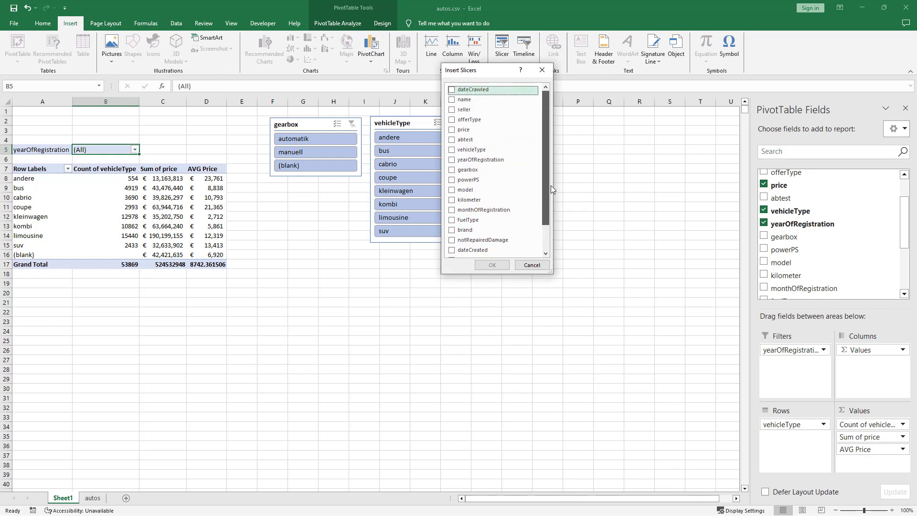
pyautogui.click(473, 160)
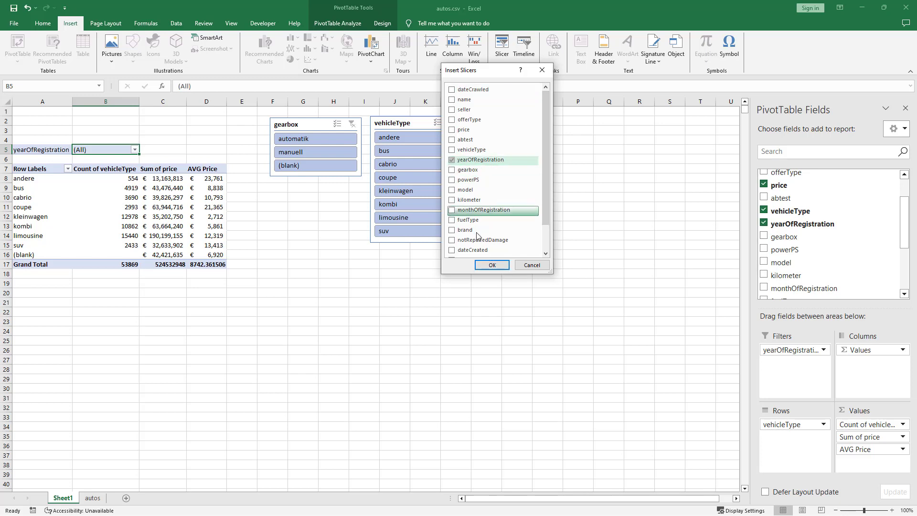
pyautogui.click(491, 265)
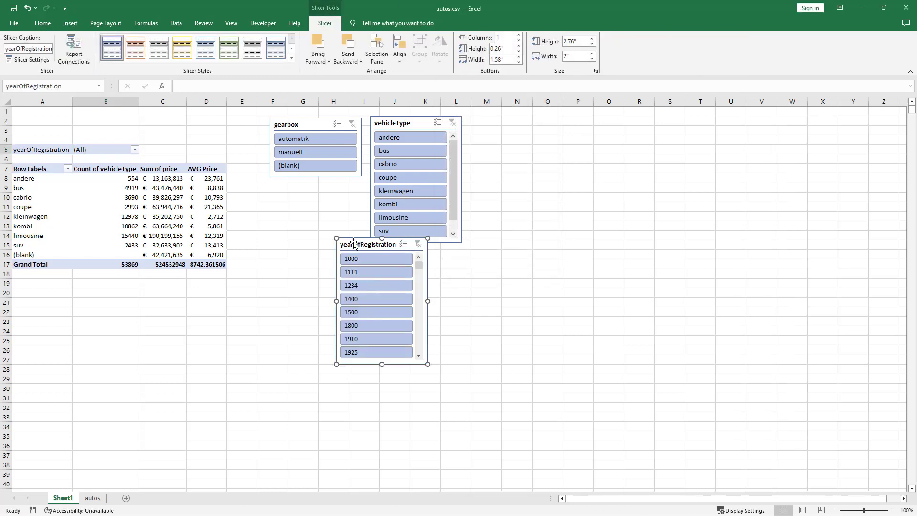
# - Place the yearOfRegistration slicer beside the vehicleType slicer and enlarge it to about 5.41" high by 2.5" wide
pyautogui.moveTo(353, 237); pyautogui.dragTo(494, 115)
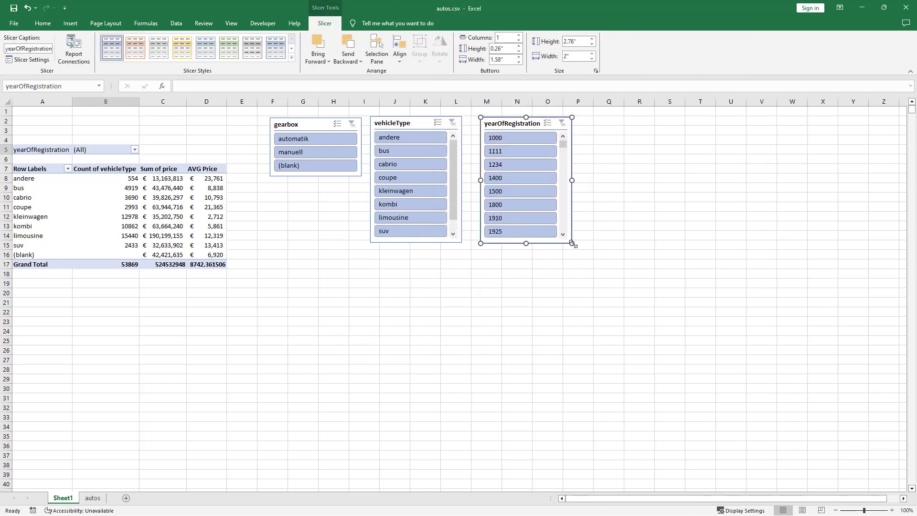
pyautogui.moveTo(572, 244); pyautogui.dragTo(595, 365)
# - Try filtering the pivot table by registration years 1000 and 1111, and clear the yearOfRegistration slicer filter
pyautogui.click(507, 138)
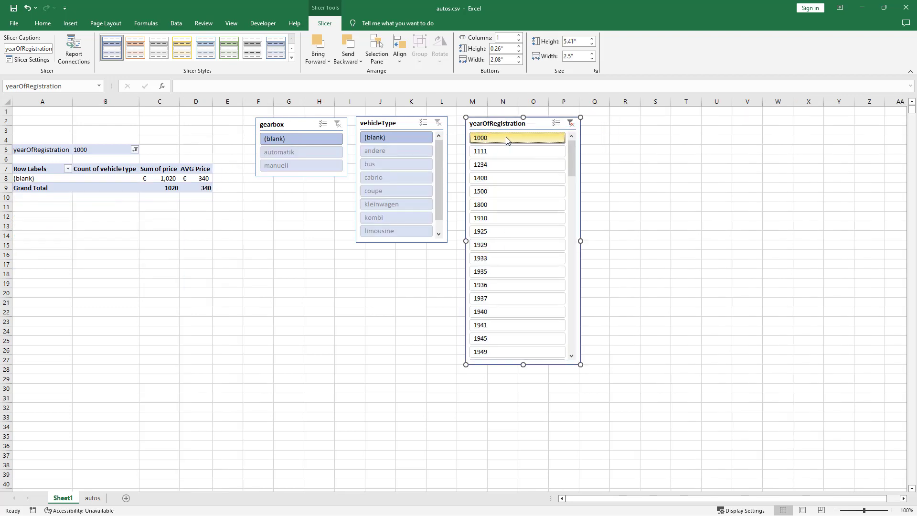
pyautogui.click(500, 148)
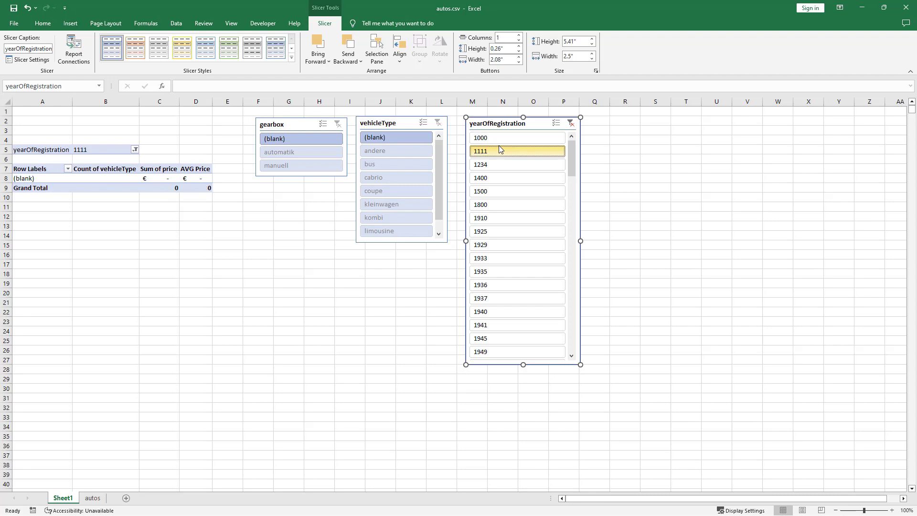
pyautogui.click(499, 136)
pyautogui.click(571, 127)
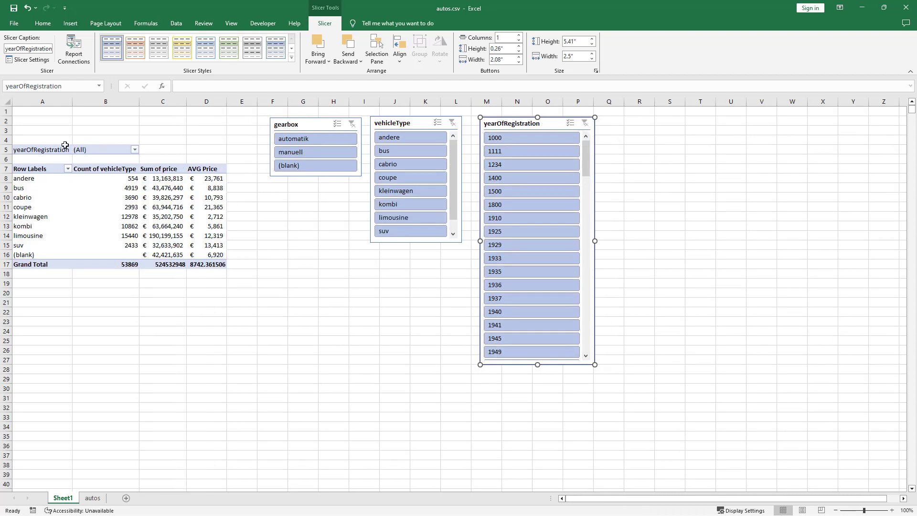
# - Turn on hiding items with no data in the yearOfRegistration slicer's settings
pyautogui.rightClick(529, 121)
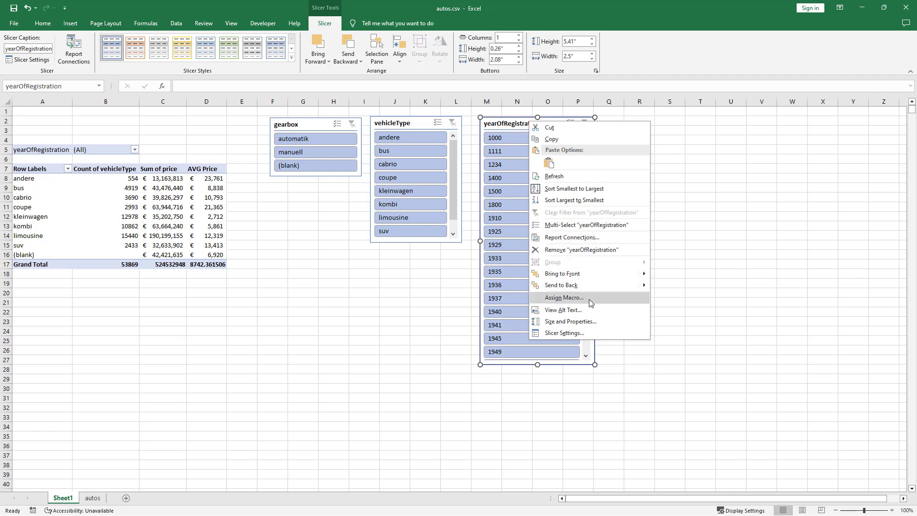
pyautogui.click(563, 333)
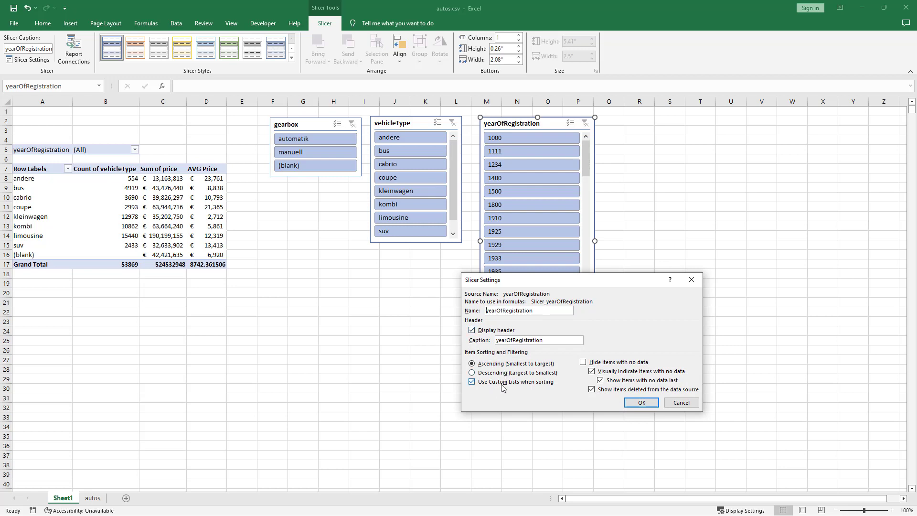
pyautogui.click(605, 363)
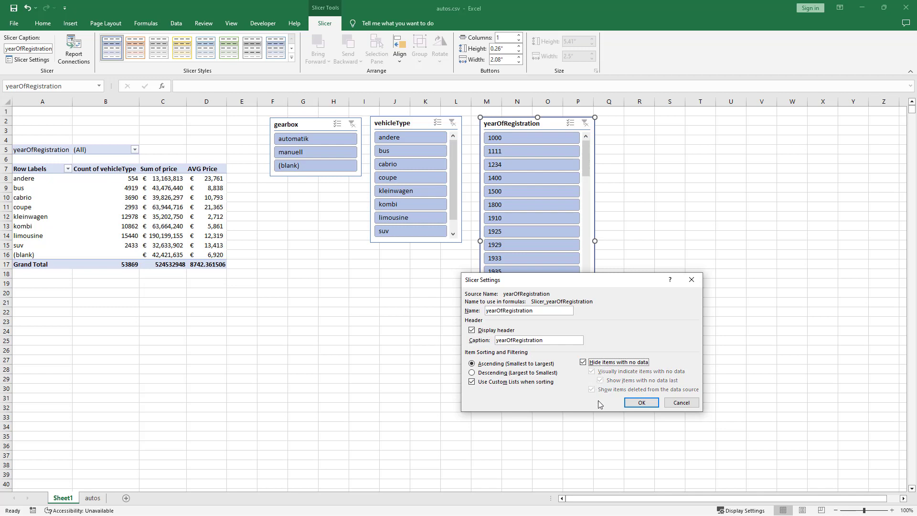
pyautogui.click(642, 402)
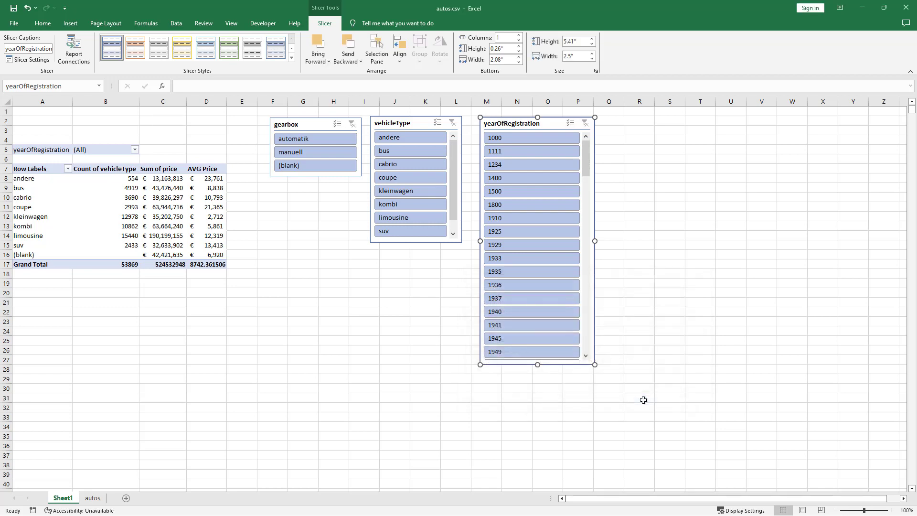
# - Try filtering the pivot table by registration year 2019 and look through the available vehicle types
pyautogui.scroll(-13, 523, 251)
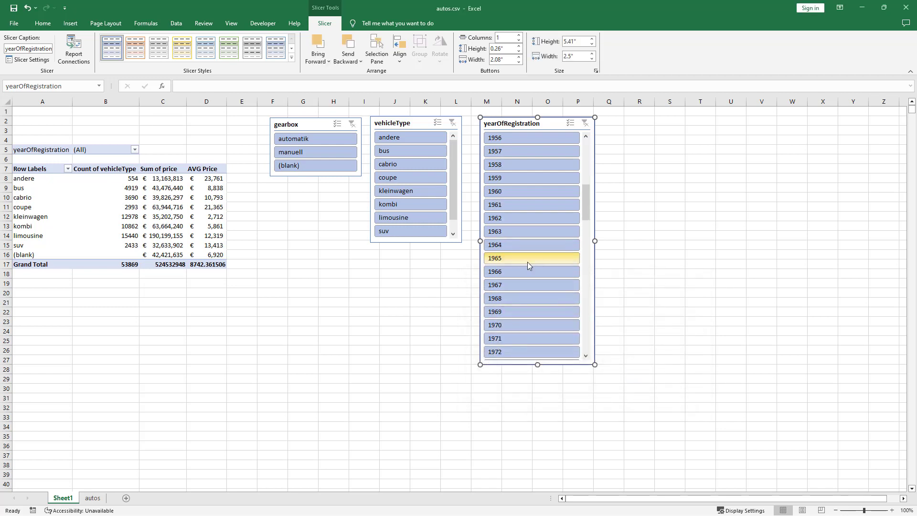
pyautogui.scroll(-13, 528, 271)
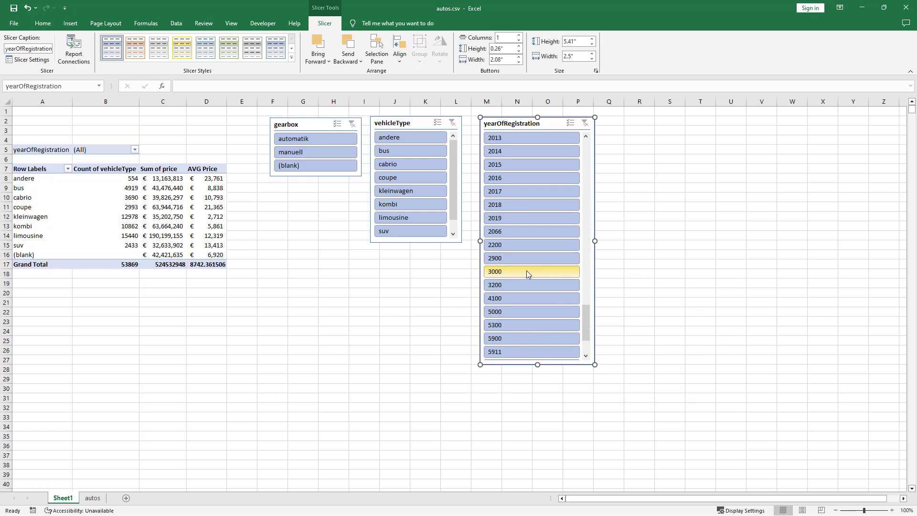
pyautogui.scroll(1, 526, 270)
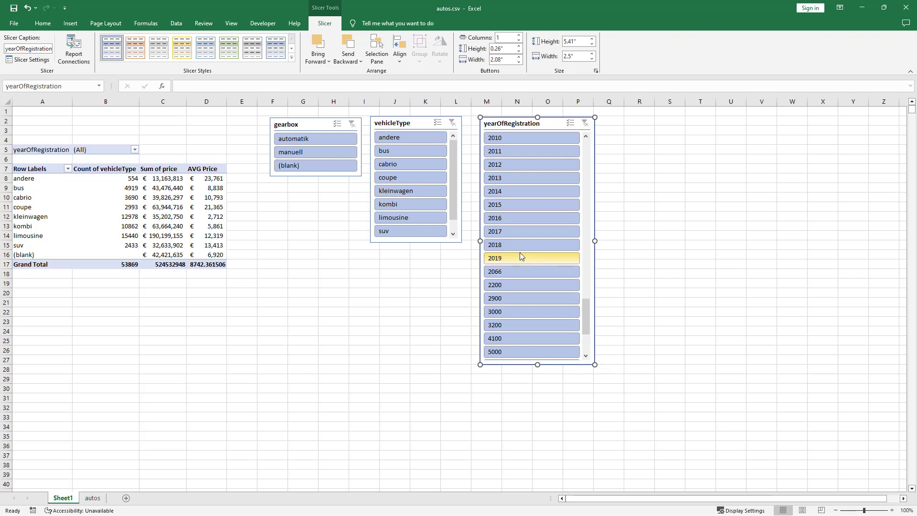
pyautogui.click(507, 259)
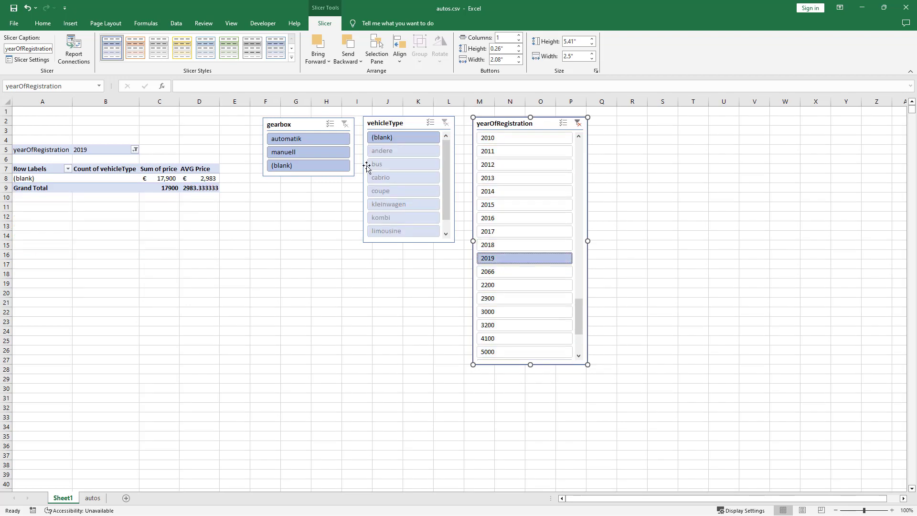
pyautogui.click(446, 124)
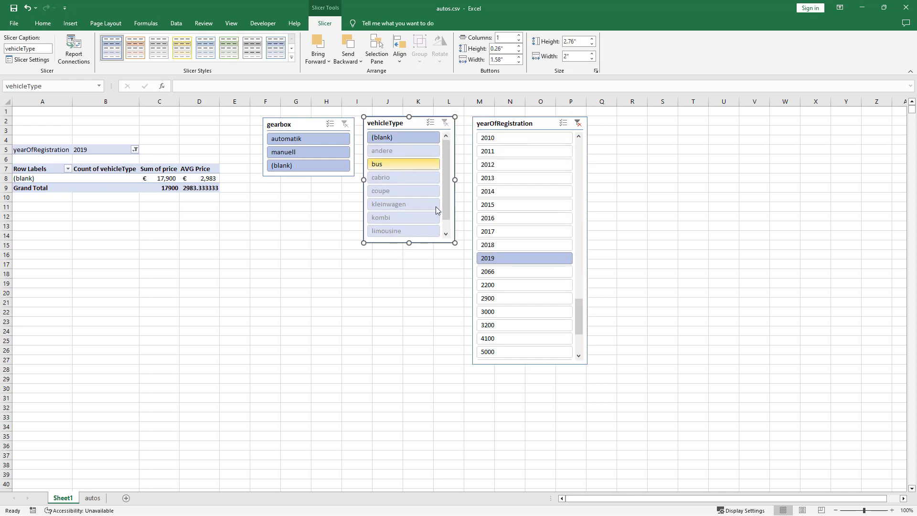
pyautogui.scroll(-1, 434, 207)
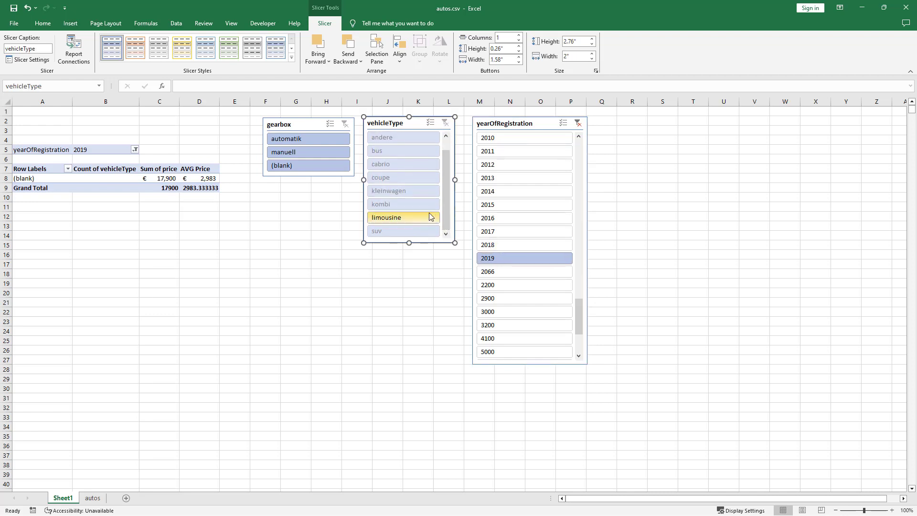
pyautogui.scroll(1, 429, 218)
# - Filter the pivot table with the slicers to registration year 2016, vehicle type bus and gearbox manuell
pyautogui.click(506, 246)
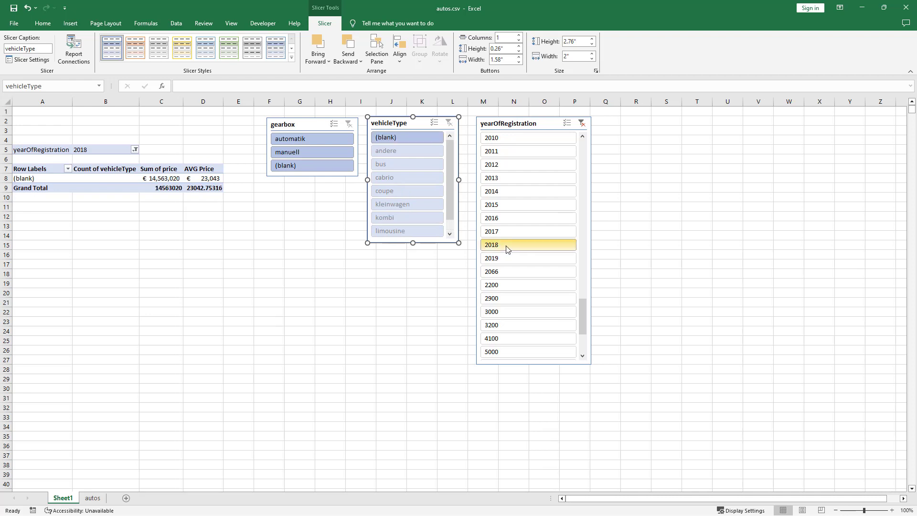
pyautogui.click(508, 223)
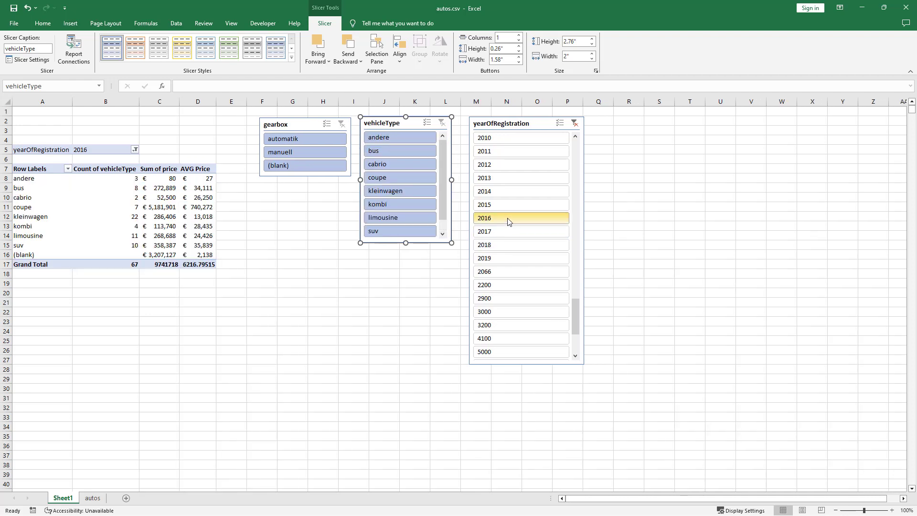
pyautogui.click(401, 152)
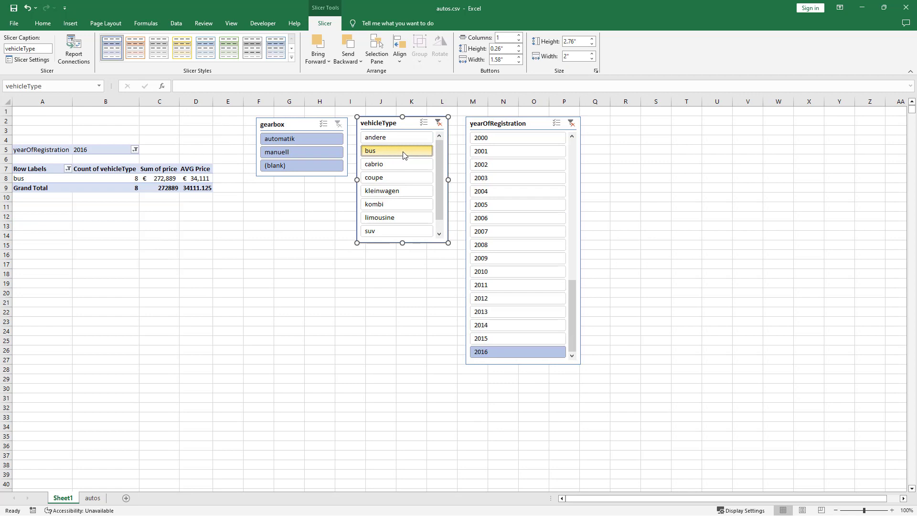
pyautogui.click(291, 152)
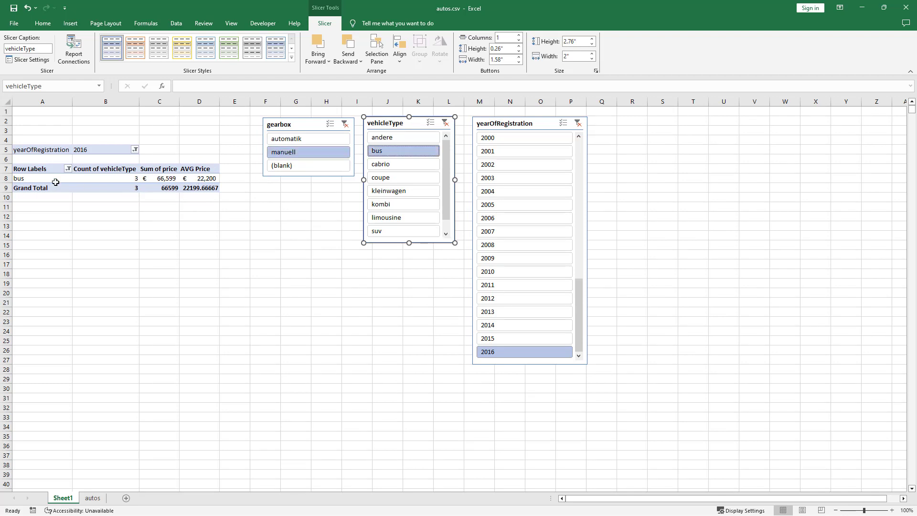
# - Drill down into the bus count of the pivot table to list its underlying records on a new sheet
pyautogui.click(53, 180)
pyautogui.doubleClick(127, 179)
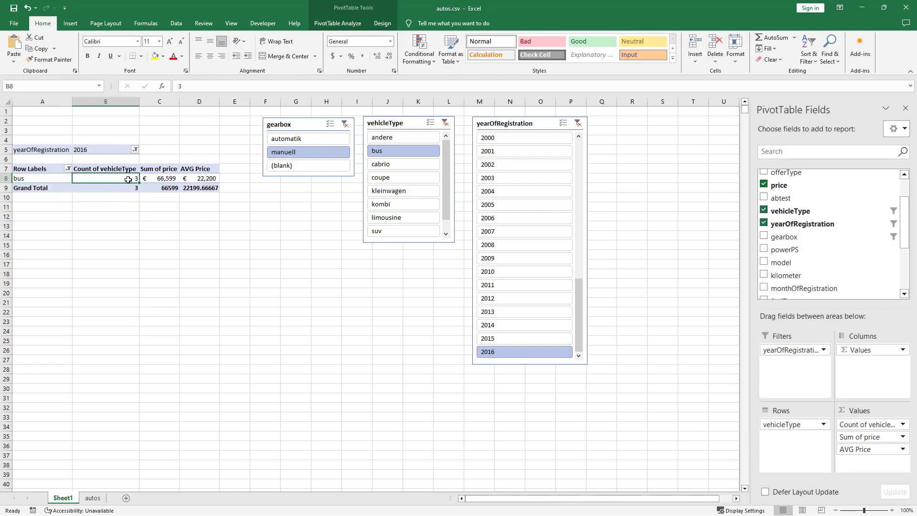
pyautogui.click(193, 168)
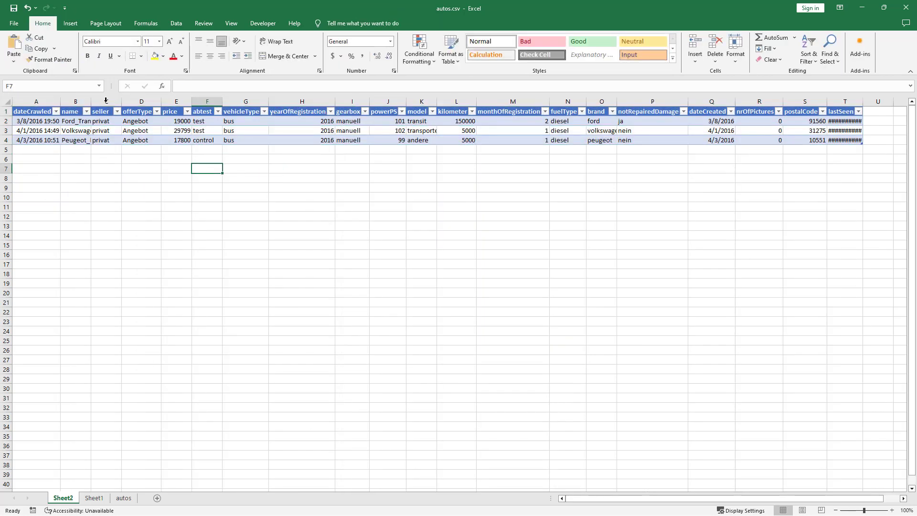
# - Widen the lastSeen, dateCrawled and name columns of the extracted records so their contents fit
pyautogui.doubleClick(863, 101)
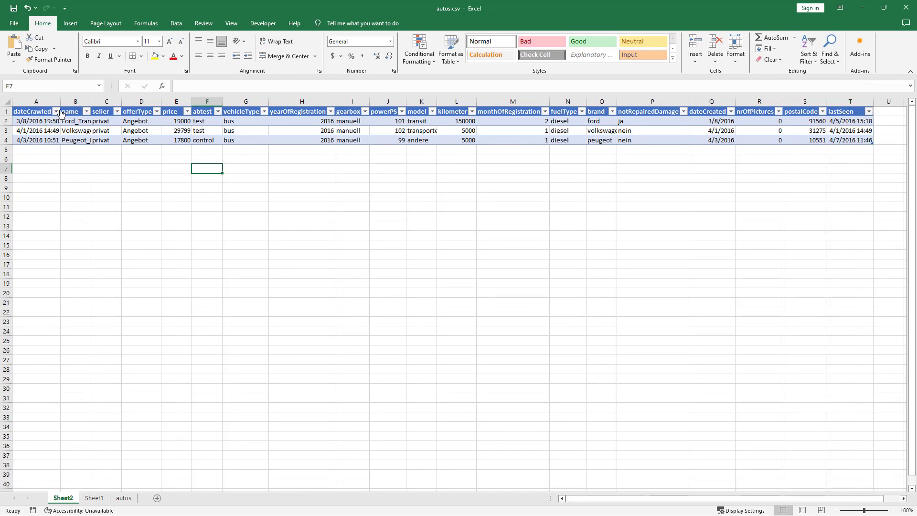
pyautogui.doubleClick(56, 103)
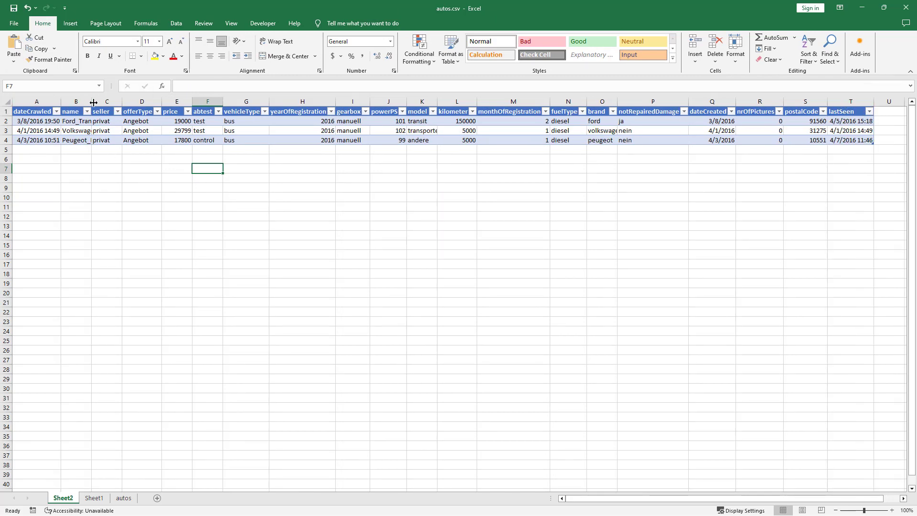
pyautogui.doubleClick(93, 103)
pyautogui.moveTo(258, 103); pyautogui.dragTo(150, 109)
pyautogui.click(266, 140)
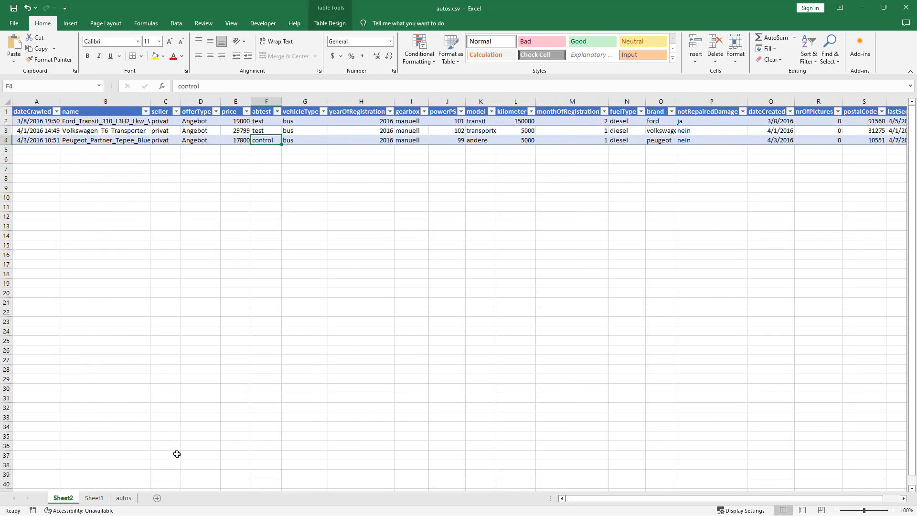
# - Delete the sheet holding the extracted records
pyautogui.rightClick(76, 500)
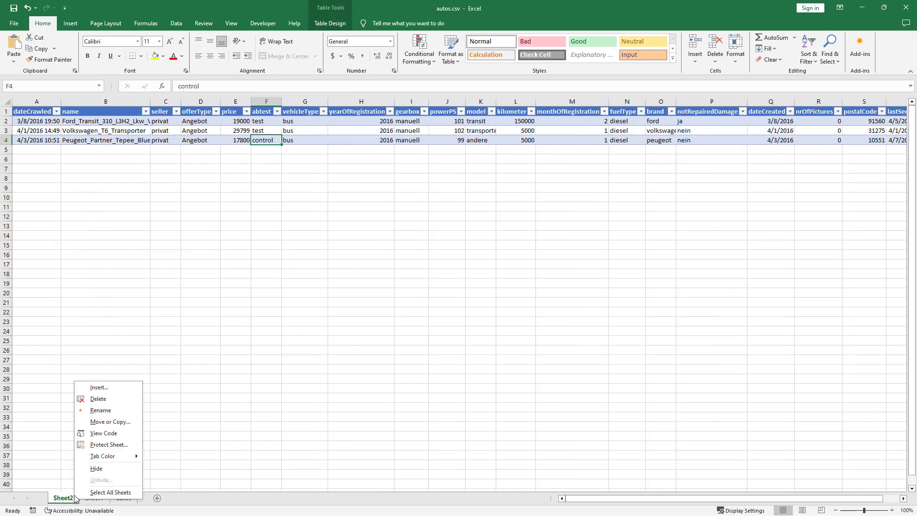
pyautogui.click(107, 404)
pyautogui.click(443, 289)
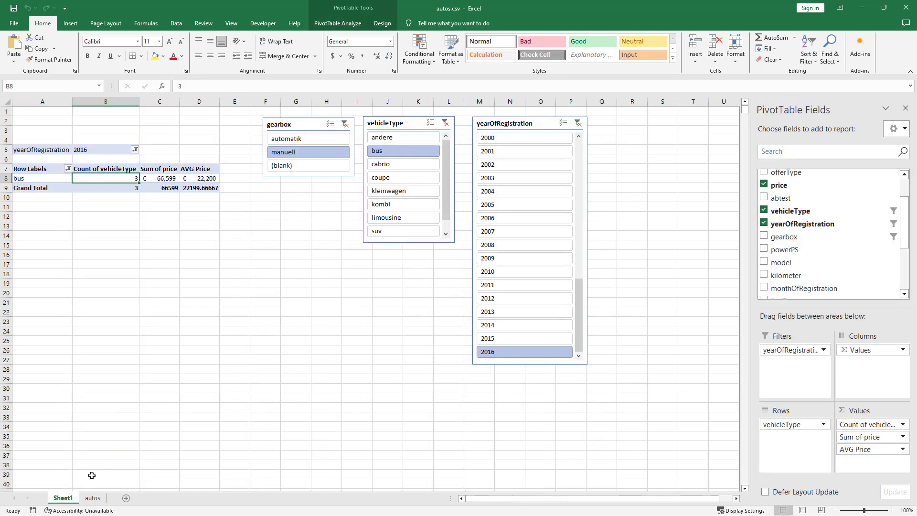
# - Rename the pivot table's sheet as pivot
pyautogui.doubleClick(67, 497)
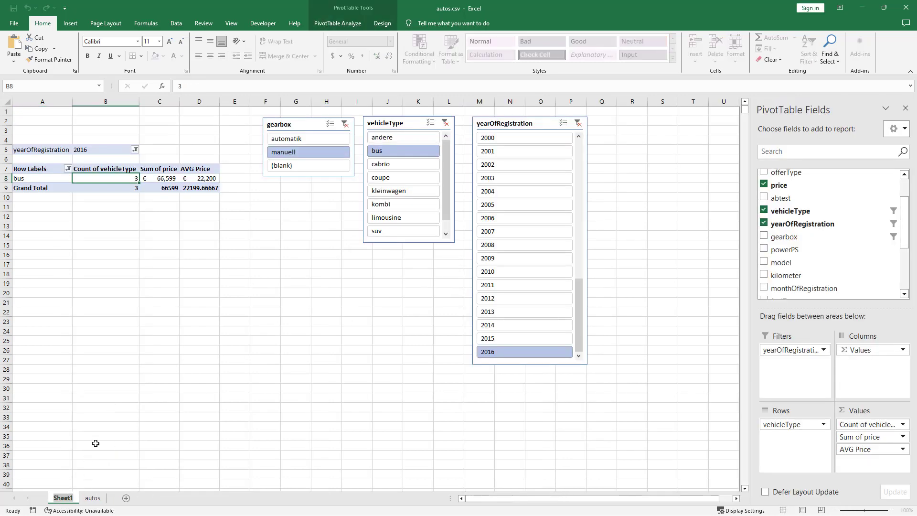
pyautogui.write('pivot')
pyautogui.press('Return')
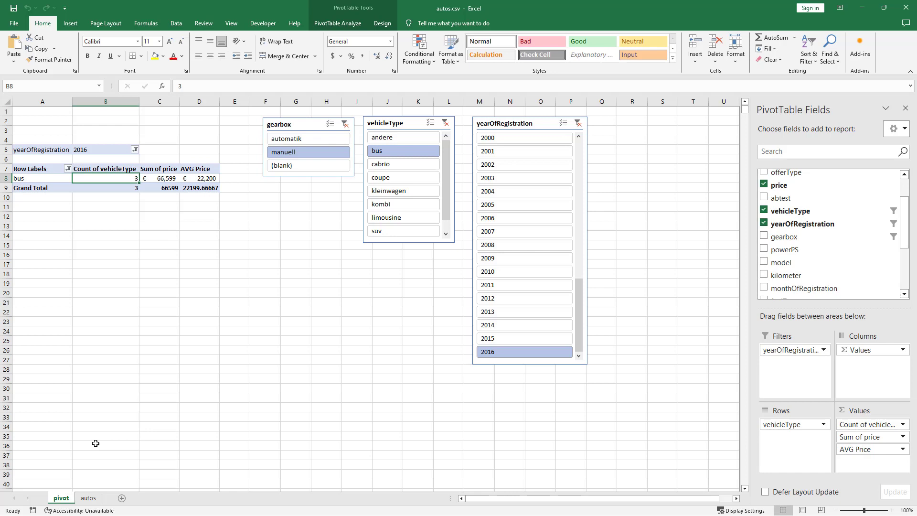
# - Clear the filters of the vehicleType, gearbox and yearOfRegistration slicers
pyautogui.click(228, 341)
pyautogui.click(160, 170)
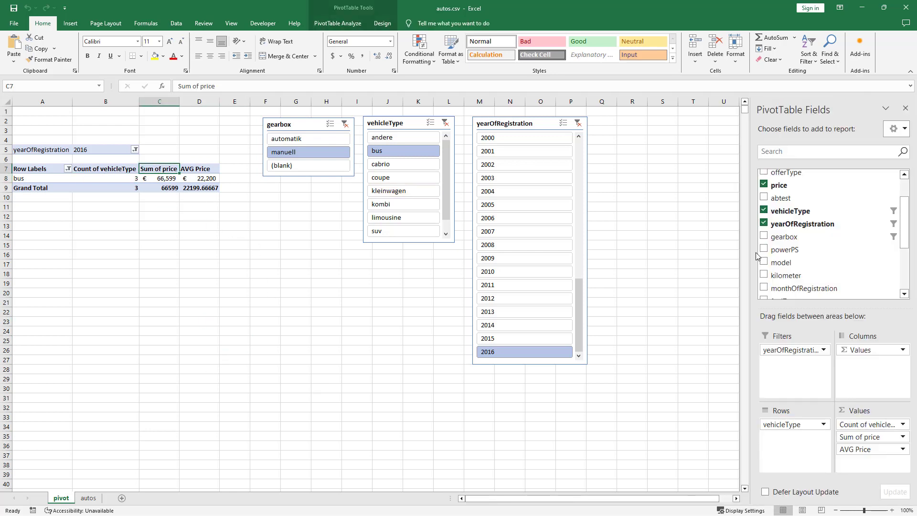
pyautogui.scroll(-3, 787, 263)
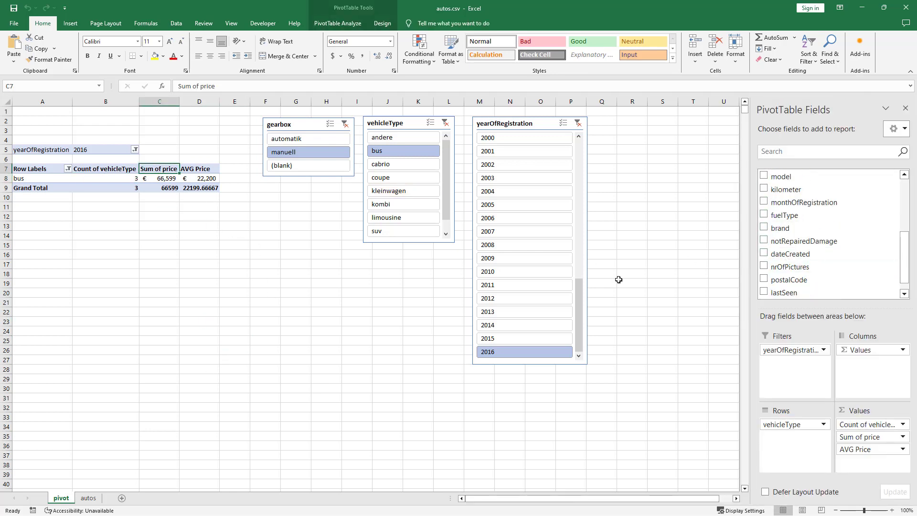
pyautogui.click(445, 122)
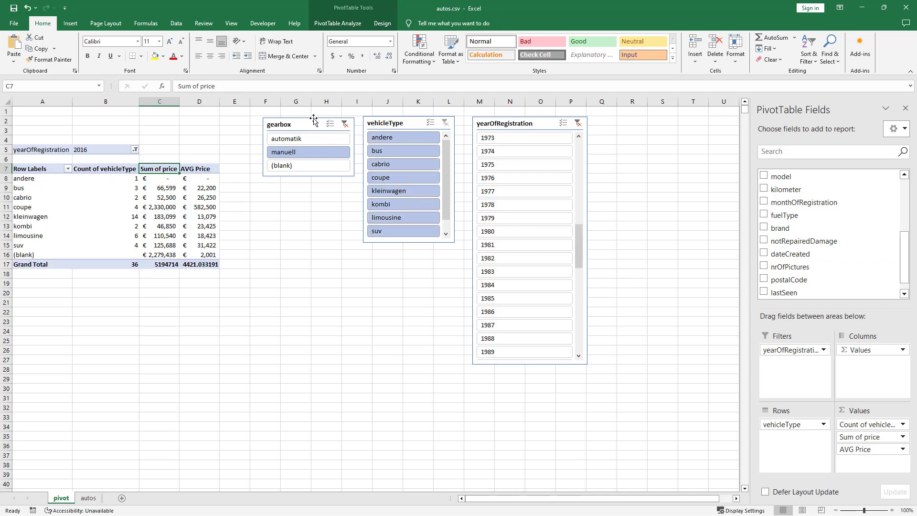
pyautogui.click(345, 124)
pyautogui.click(575, 124)
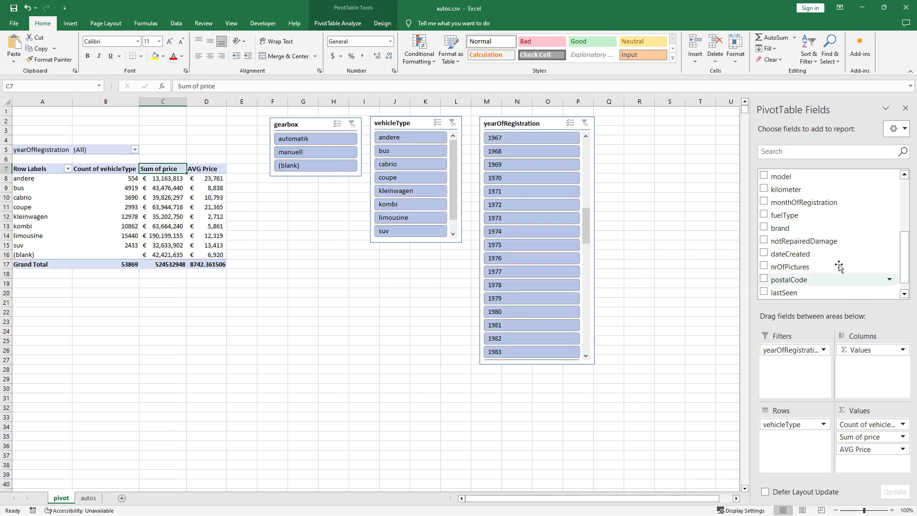
# - Add the brand field to the pivot rows under vehicleType and collapse the andere, bus, cabrio, coupe and kleinwagen groups
pyautogui.click(764, 229)
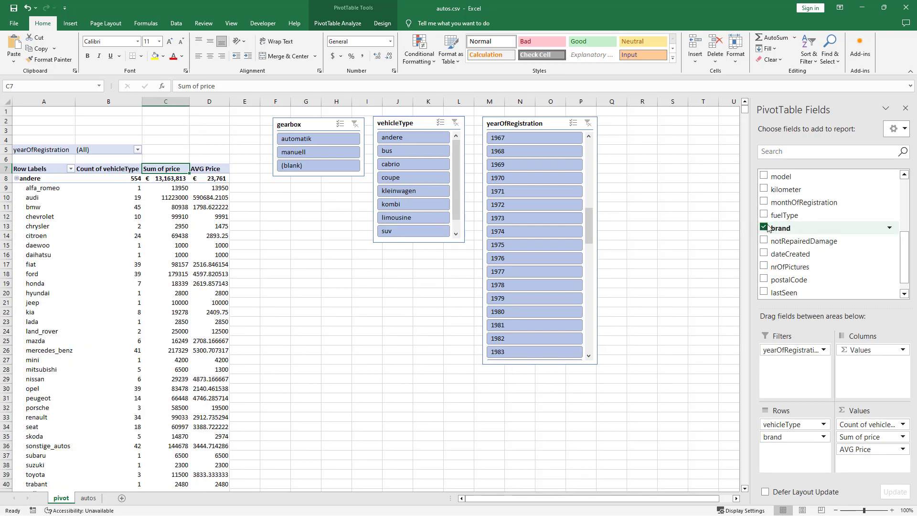
pyautogui.click(84, 225)
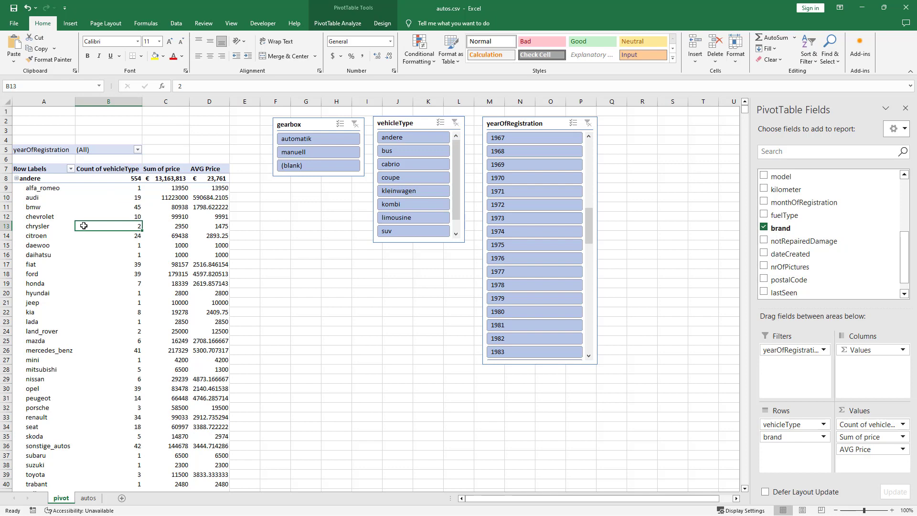
pyautogui.click(16, 178)
pyautogui.click(17, 188)
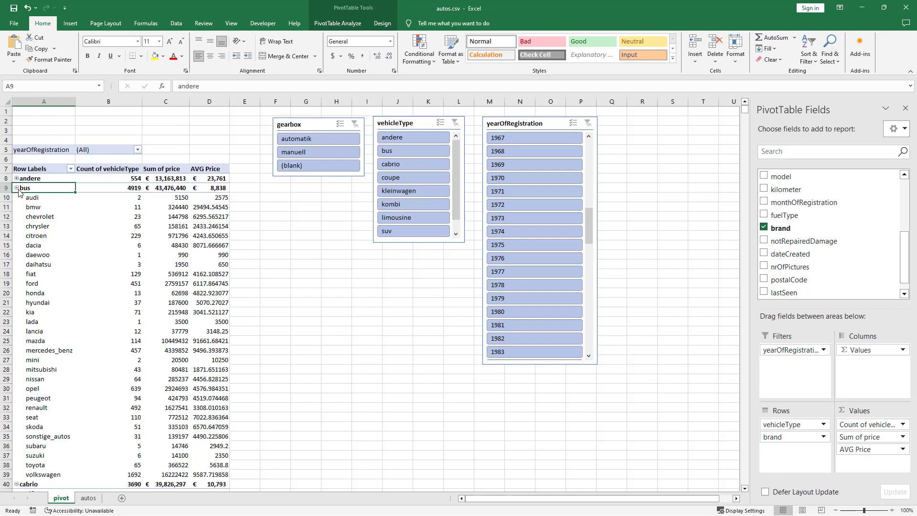
pyautogui.click(17, 198)
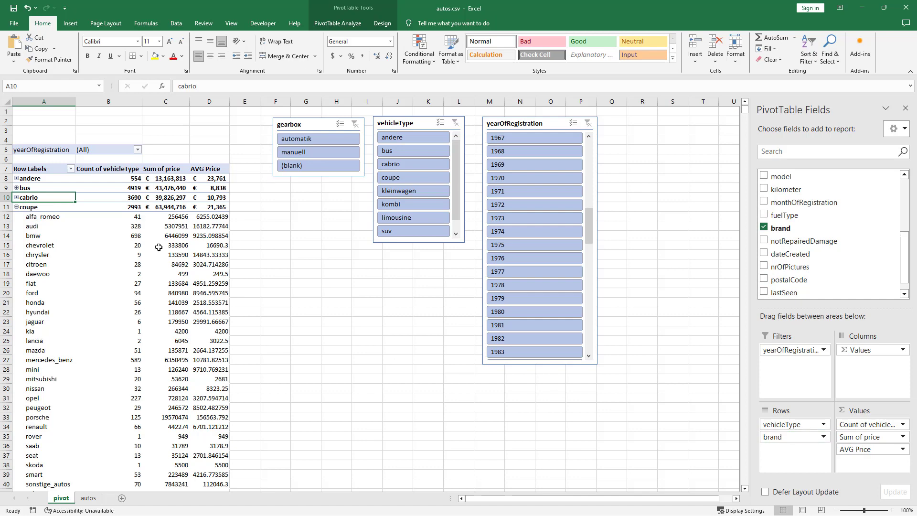
pyautogui.click(16, 207)
pyautogui.click(16, 216)
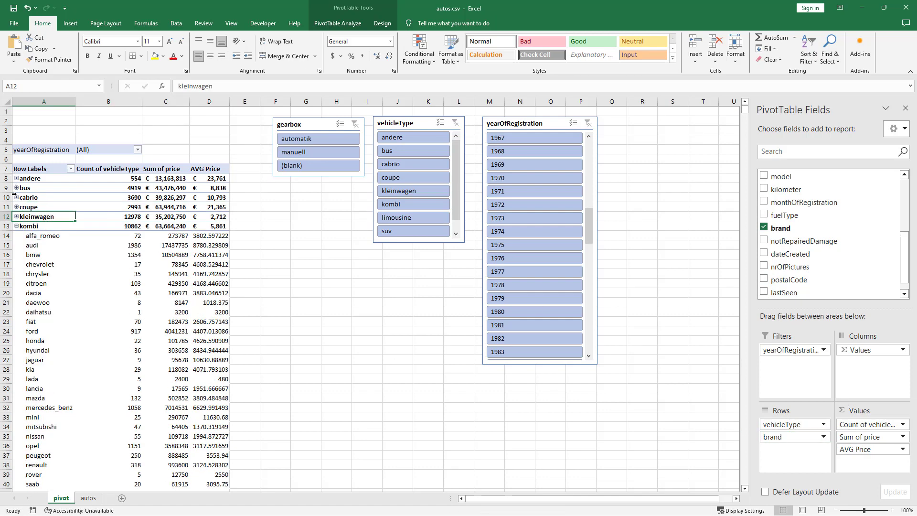
# - Expand the bus group again and look over its brand rows
pyautogui.click(15, 191)
pyautogui.click(17, 188)
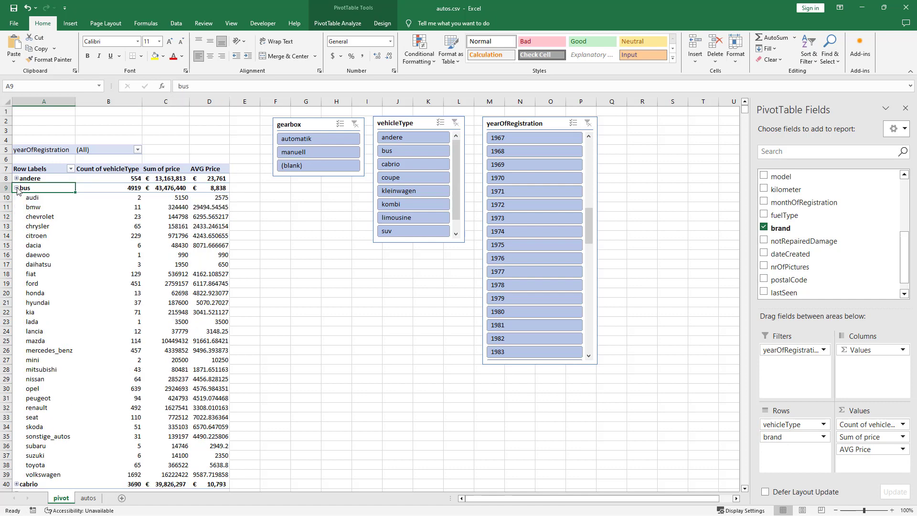
pyautogui.click(44, 218)
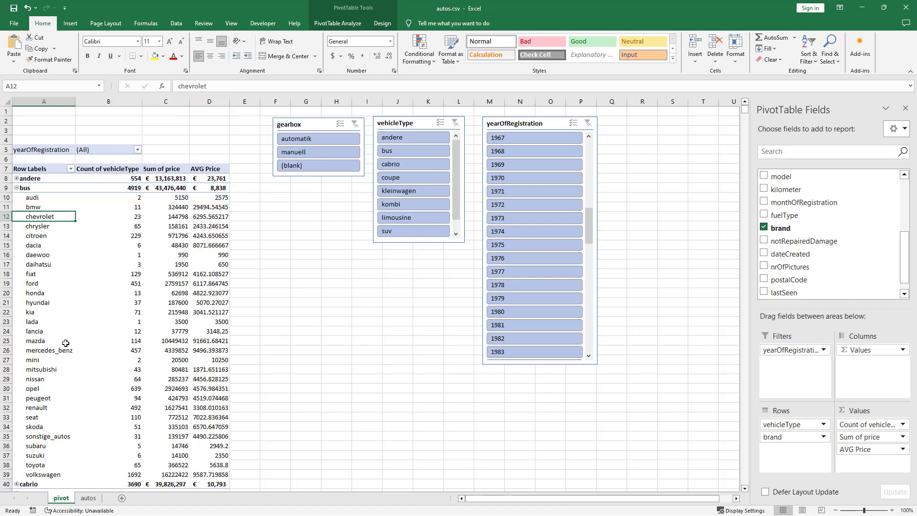
pyautogui.click(53, 325)
pyautogui.click(52, 306)
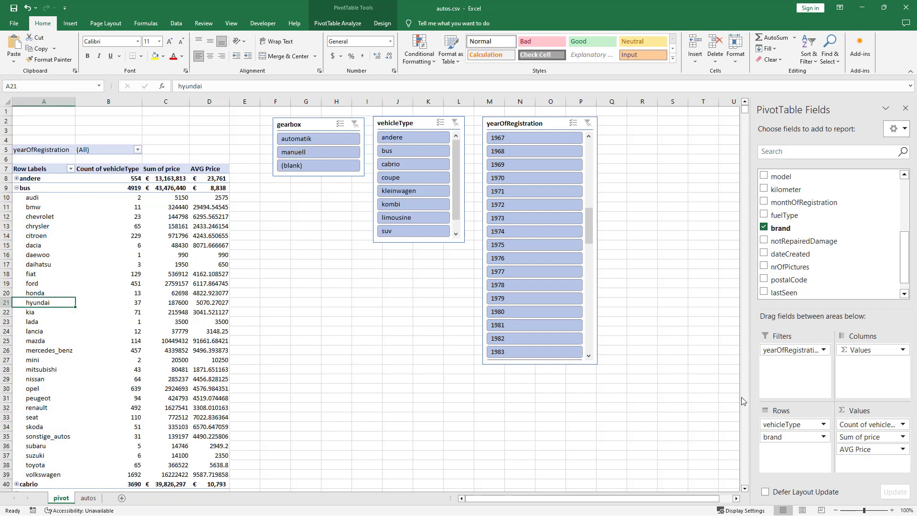
# - Move the brand field above vehicleType in the pivot table's rows
pyautogui.moveTo(773, 437); pyautogui.dragTo(792, 423)
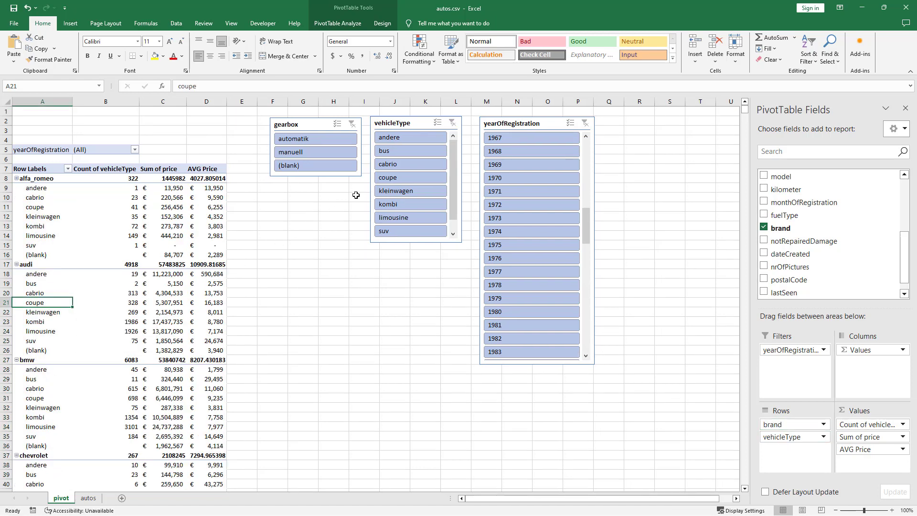
pyautogui.click(536, 118)
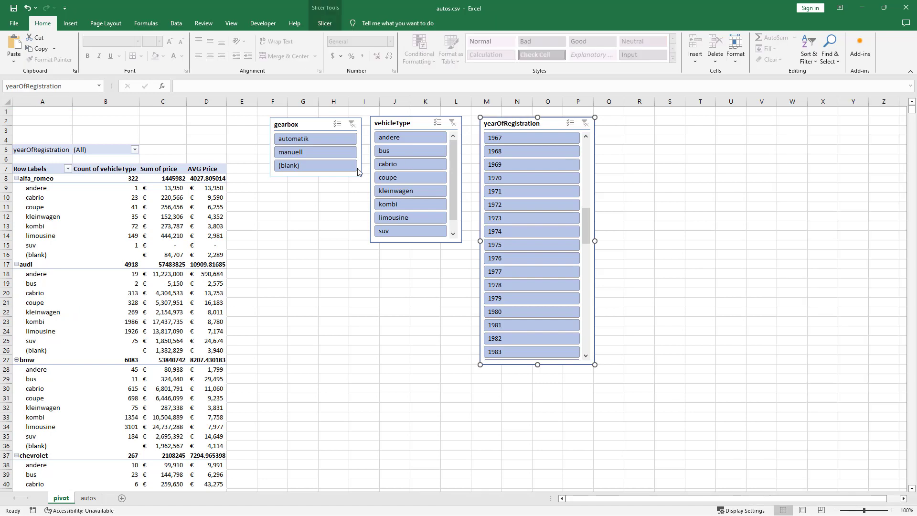
pyautogui.click(38, 218)
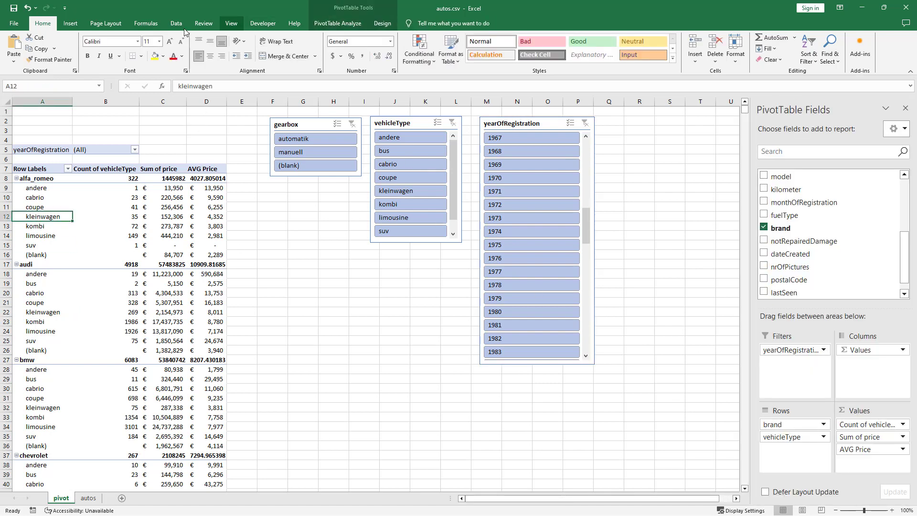
# - Insert a slicer for the brand field and place it beside the yearOfRegistration slicer
pyautogui.click(70, 23)
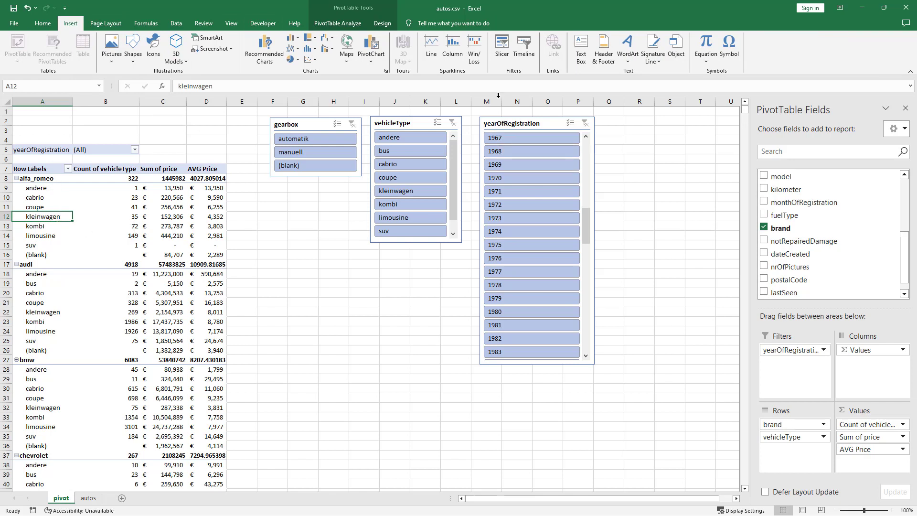
pyautogui.click(505, 58)
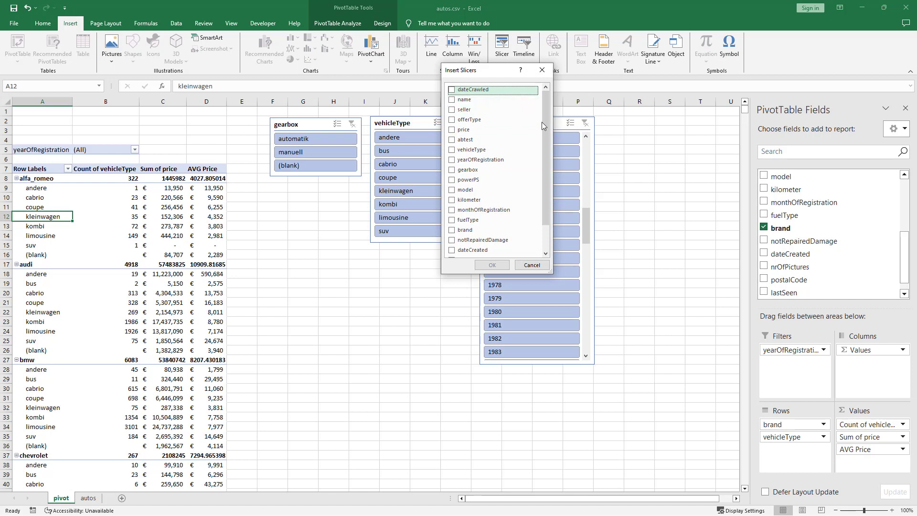
pyautogui.moveTo(544, 124); pyautogui.dragTo(541, 162)
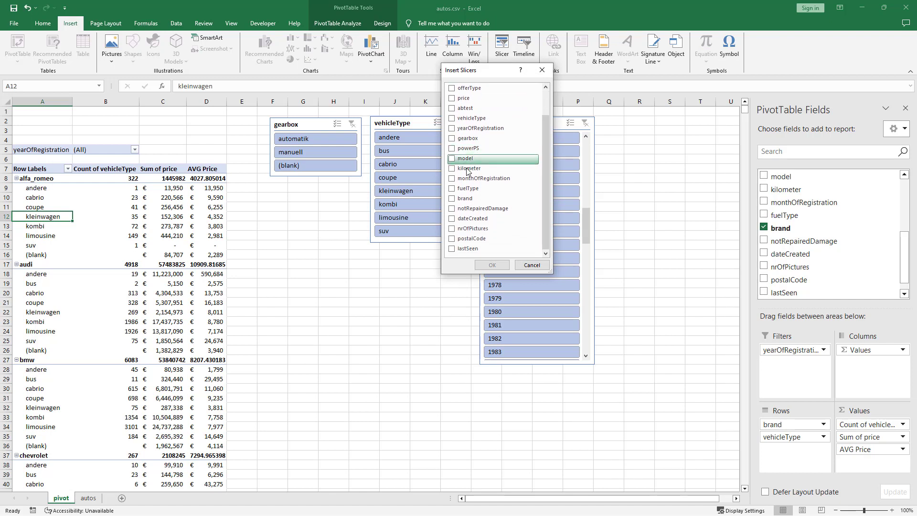
pyautogui.scroll(1, 468, 251)
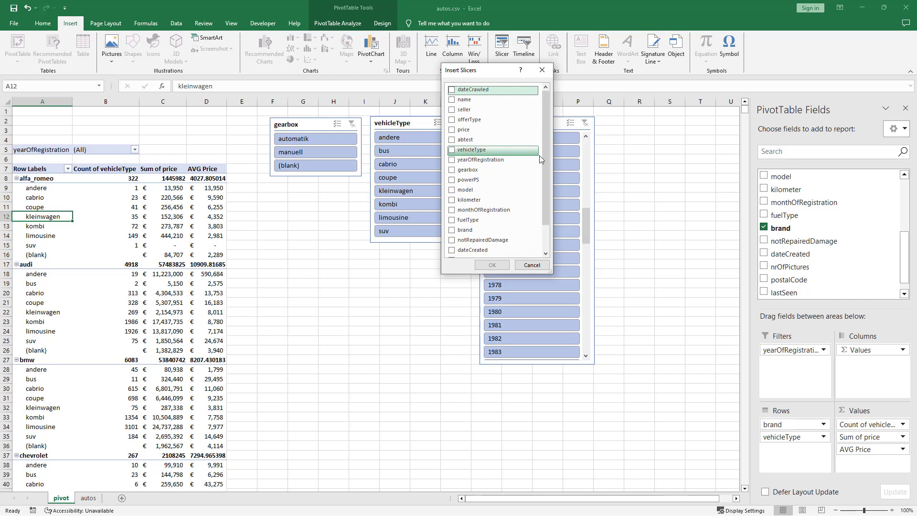
pyautogui.scroll(-1, 488, 193)
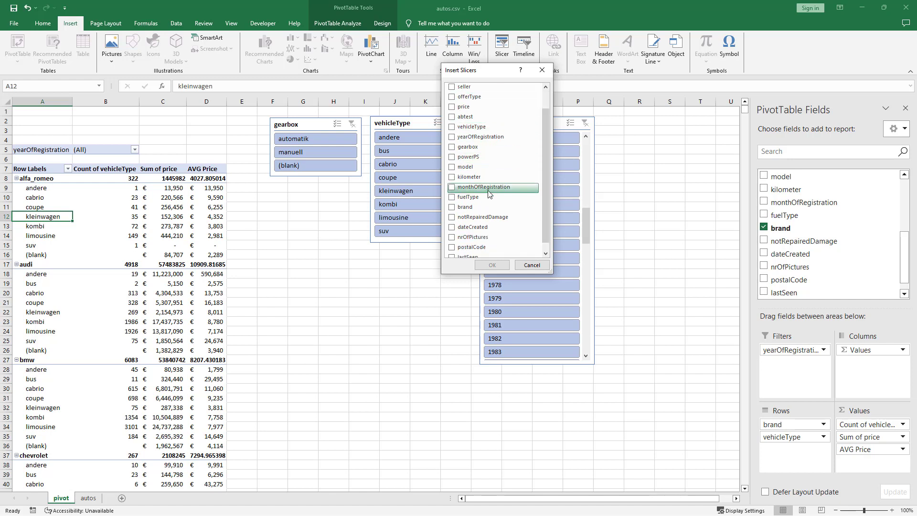
pyautogui.scroll(-1, 488, 194)
pyautogui.click(488, 198)
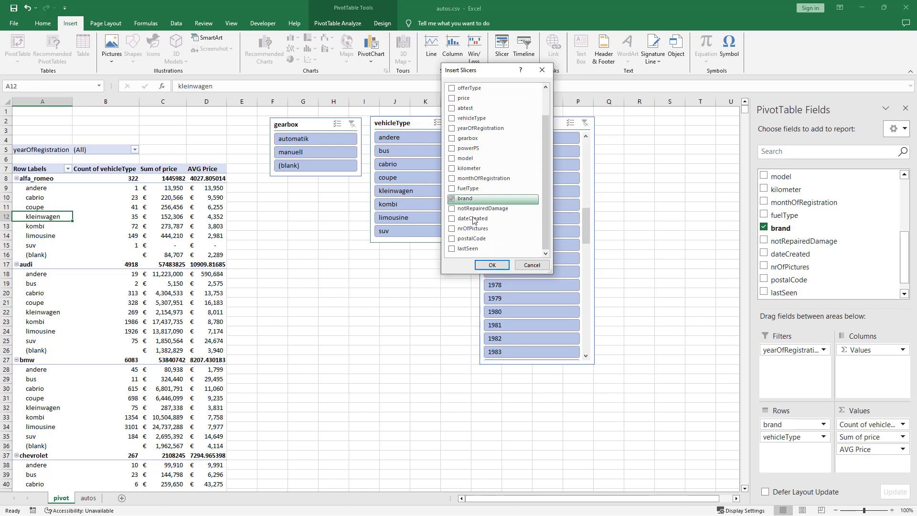
pyautogui.click(492, 265)
pyautogui.moveTo(351, 244); pyautogui.dragTo(624, 121)
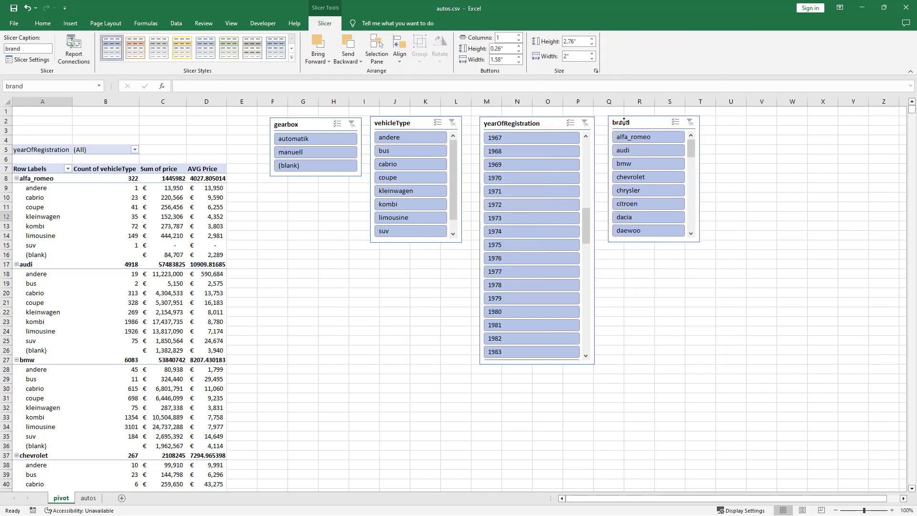
# - Filter the pivot table to bmw with the brand slicer and check the bus row's count and price
pyautogui.click(645, 164)
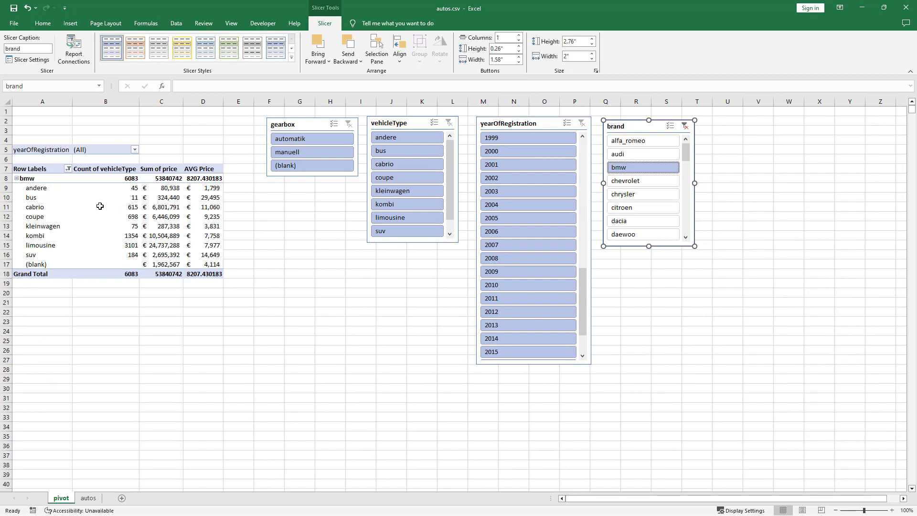
pyautogui.click(136, 198)
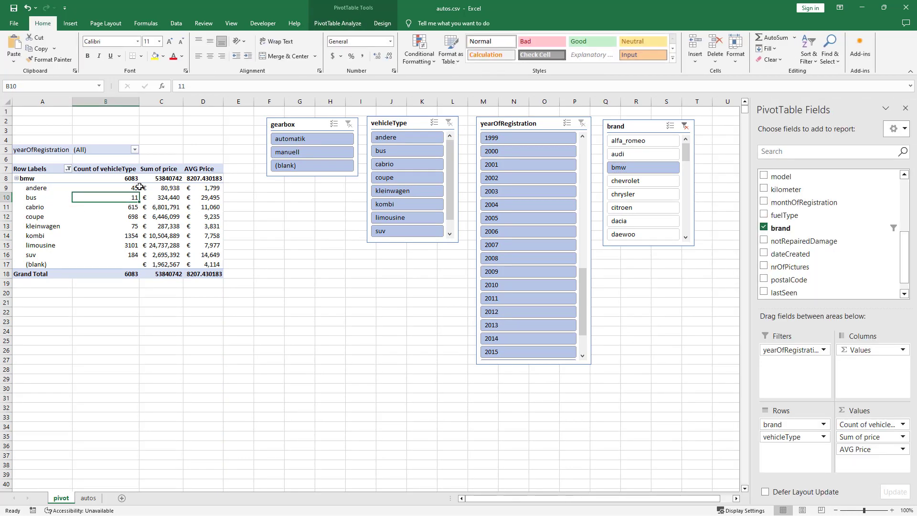
pyautogui.click(149, 199)
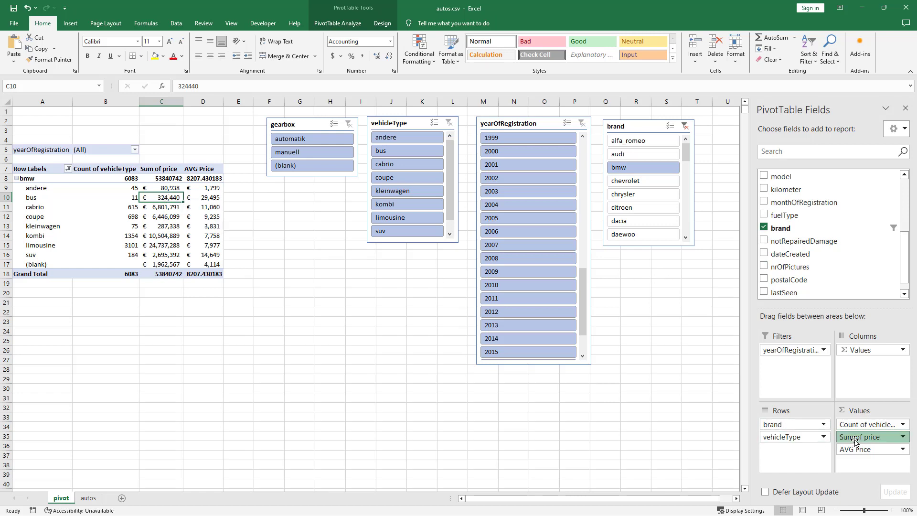
# - Remove Sum of price from the pivot table's values and check the bus row's average price
pyautogui.moveTo(855, 436); pyautogui.dragTo(833, 233)
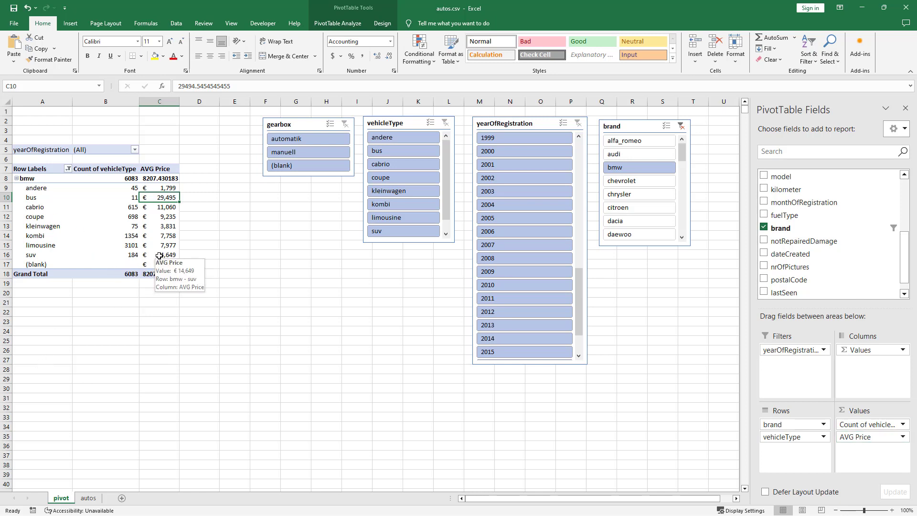
pyautogui.moveTo(34, 197); pyautogui.dragTo(152, 200)
pyautogui.click(163, 198)
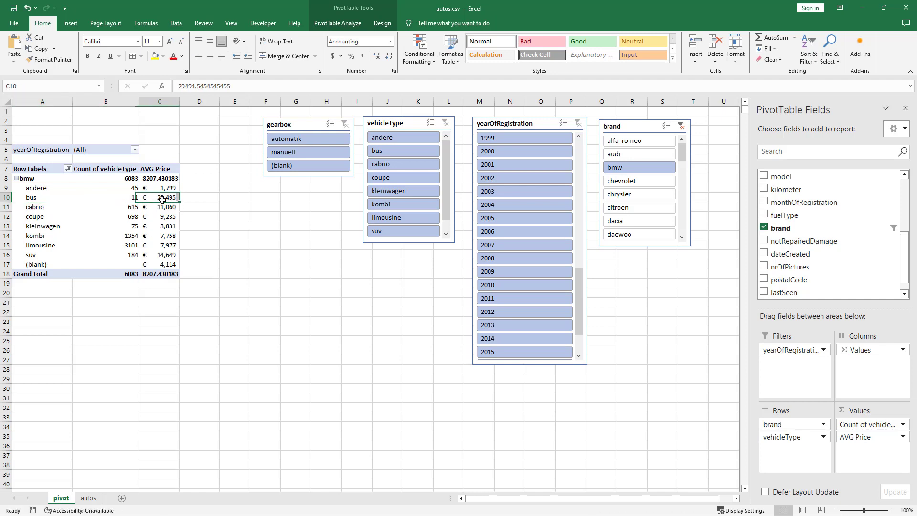
# - Filter the pivot table to registration year 2010 with the yearOfRegistration slicer and check the kombi row's average price
pyautogui.click(528, 283)
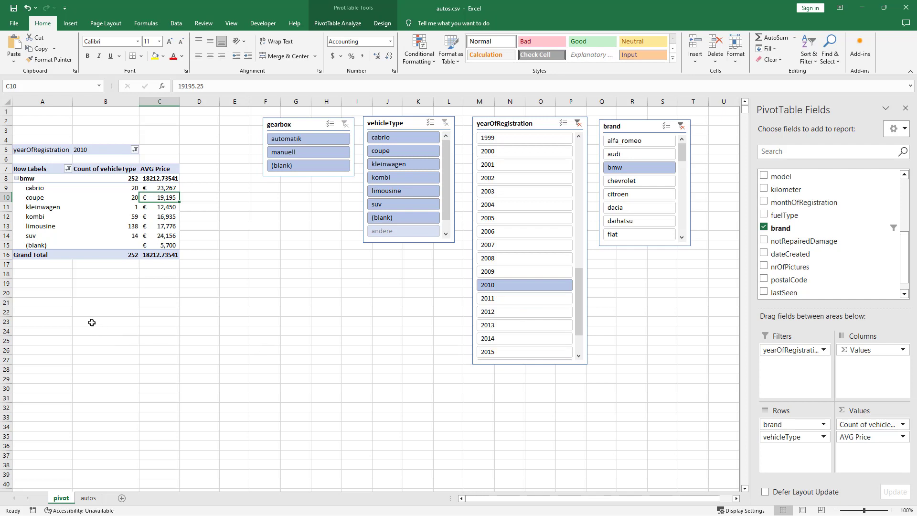
pyautogui.click(163, 217)
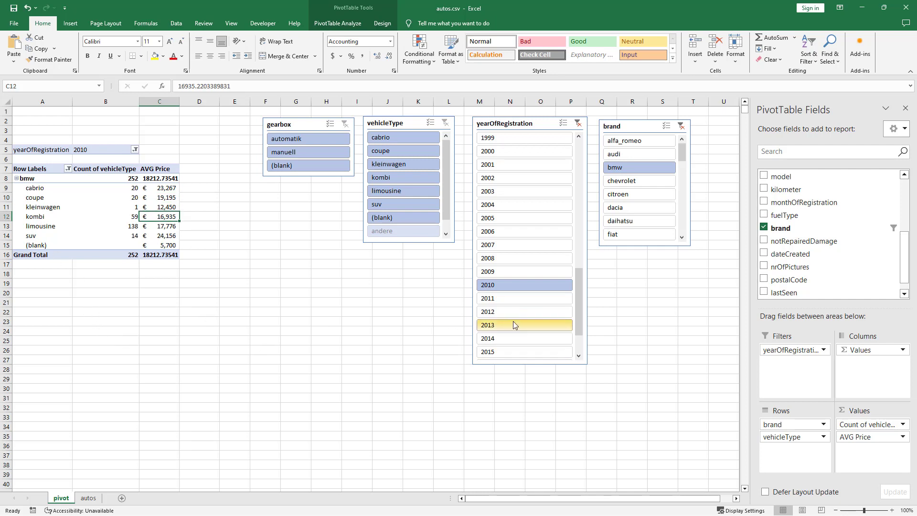
pyautogui.scroll(-2, 525, 337)
pyautogui.scroll(2, 449, 356)
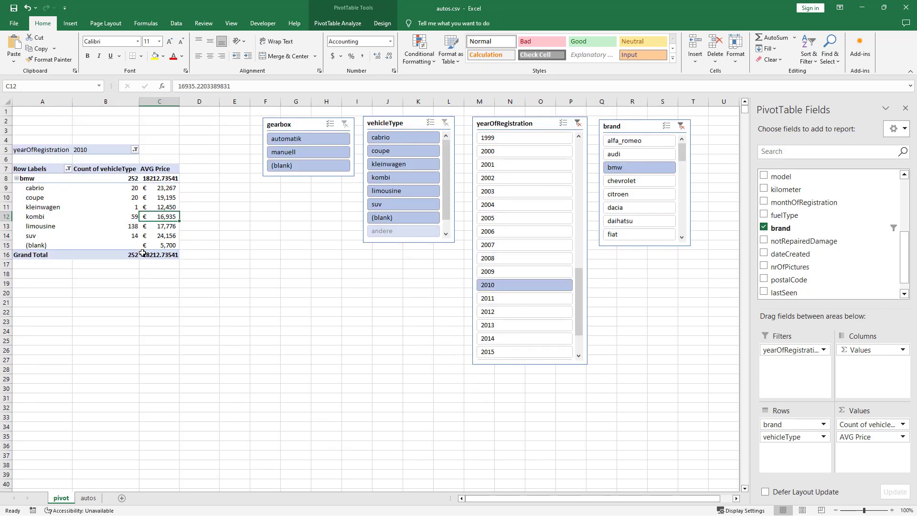
# - Look through the pivot table's Subtotals, Grand Totals and Report Layout options for a way to hide the bmw group's expand/collapse control
pyautogui.click(17, 179)
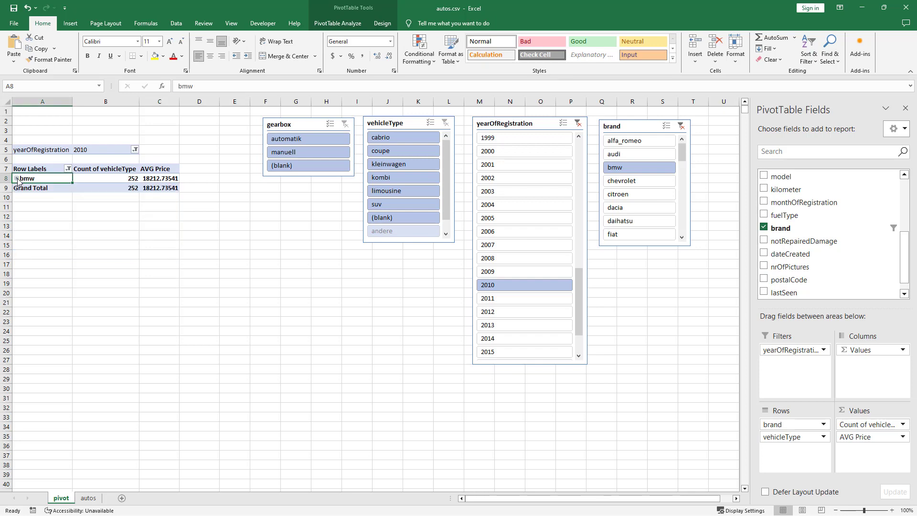
pyautogui.click(17, 178)
pyautogui.click(356, 24)
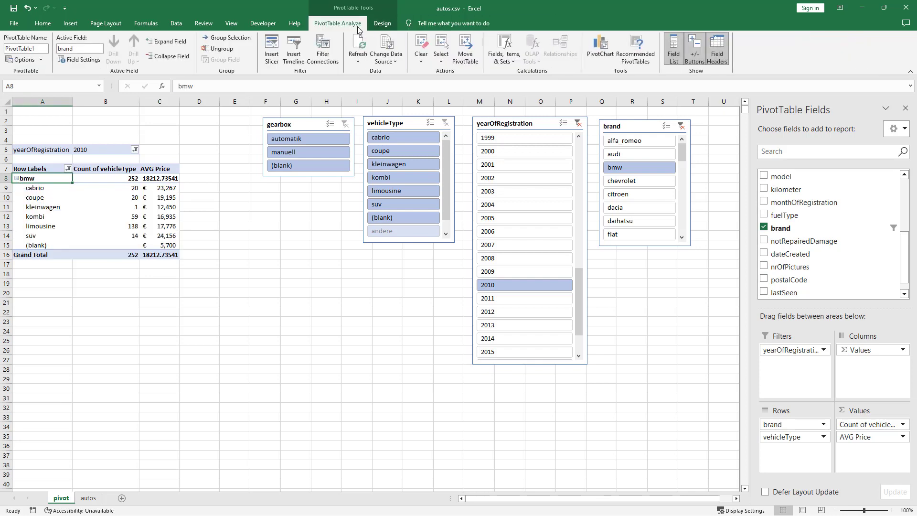
pyautogui.click(384, 24)
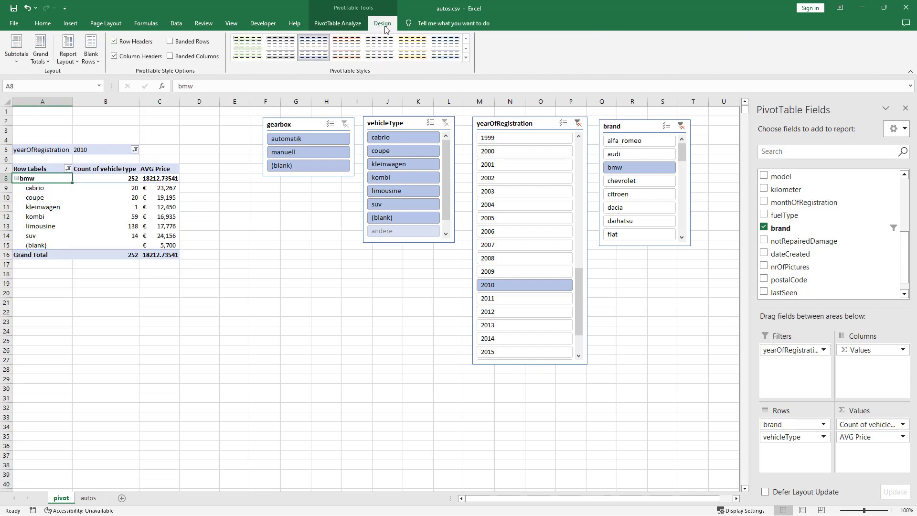
pyautogui.click(41, 52)
pyautogui.click(41, 57)
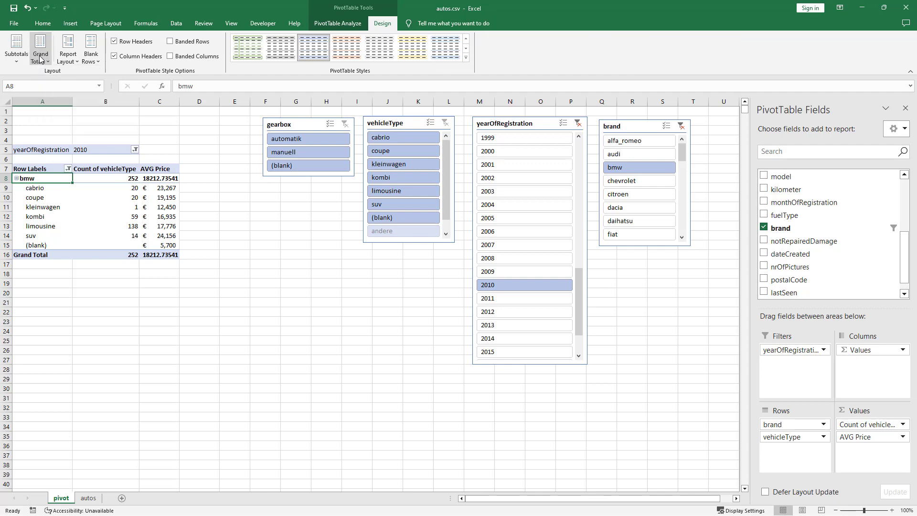
pyautogui.rightClick(22, 180)
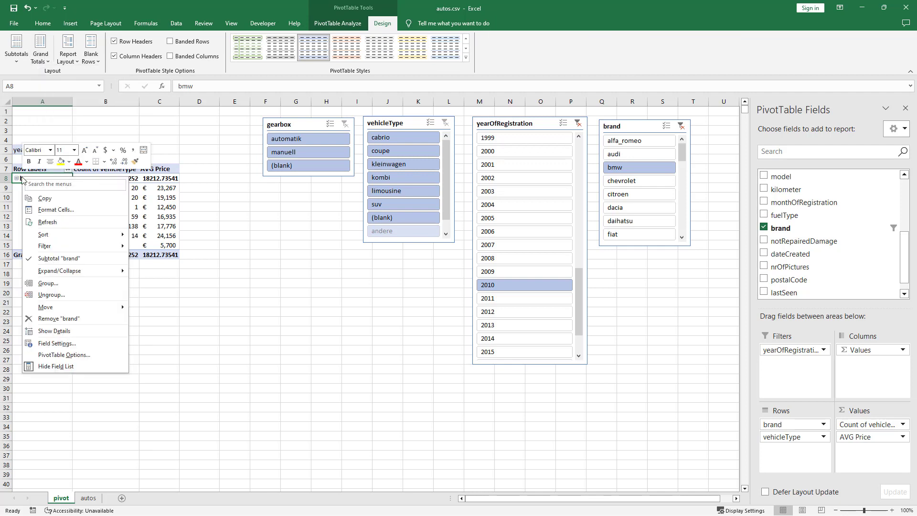
pyautogui.click(16, 52)
pyautogui.click(42, 56)
pyautogui.click(43, 60)
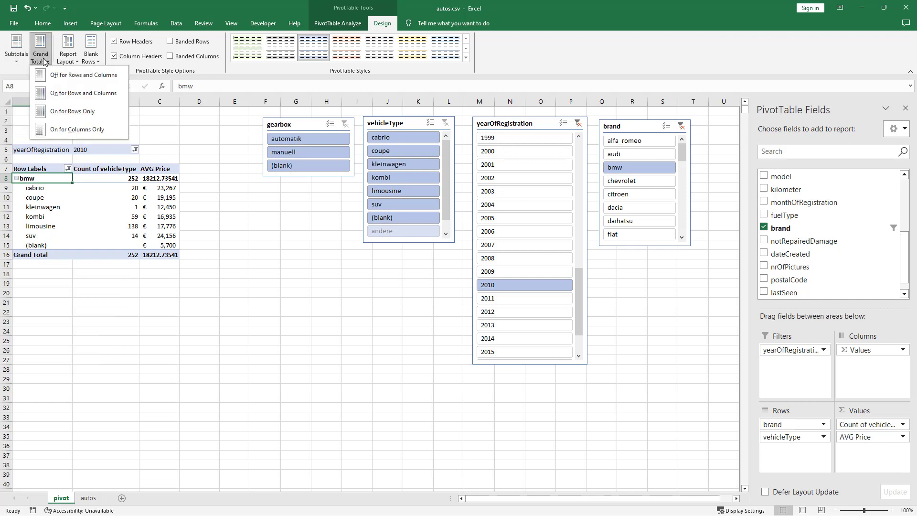
pyautogui.click(70, 58)
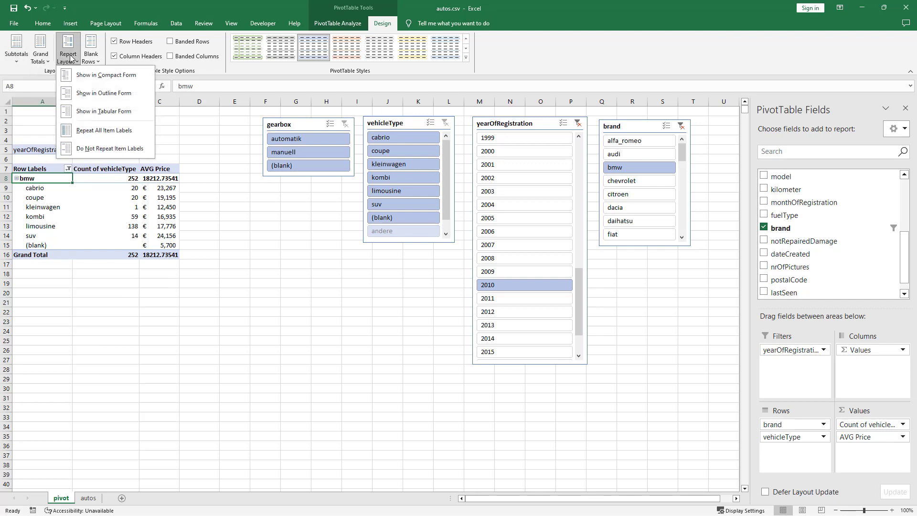
pyautogui.click(106, 130)
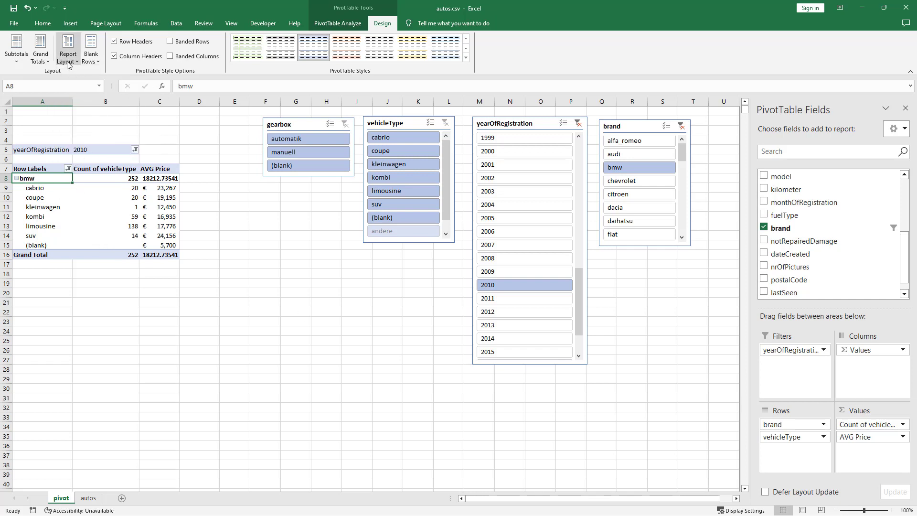
pyautogui.click(87, 66)
pyautogui.click(93, 245)
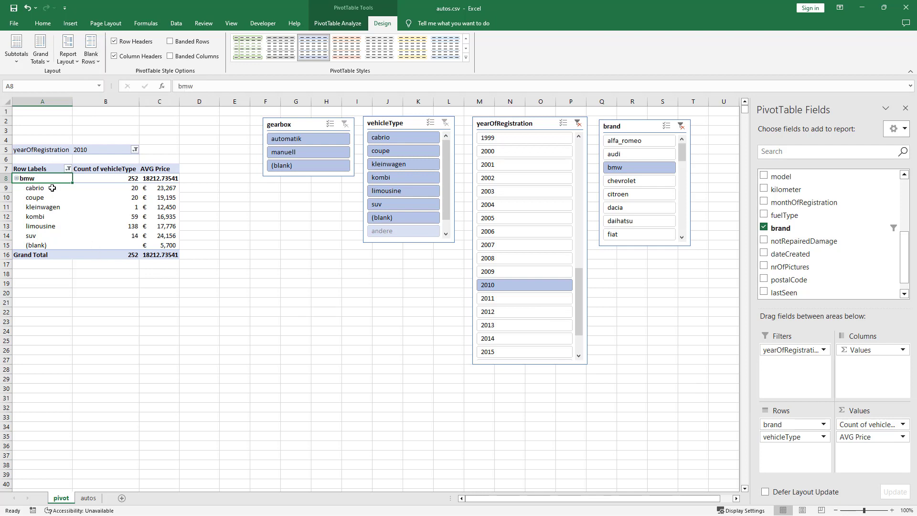
pyautogui.click(51, 184)
pyautogui.click(45, 177)
# - Try to ungroup the bmw row label, and collapse and re-expand the bmw group
pyautogui.moveTo(803, 425)
pyautogui.mouseDown()
pyautogui.moveTo(868, 372)
pyautogui.moveTo(786, 424)
pyautogui.mouseUp()
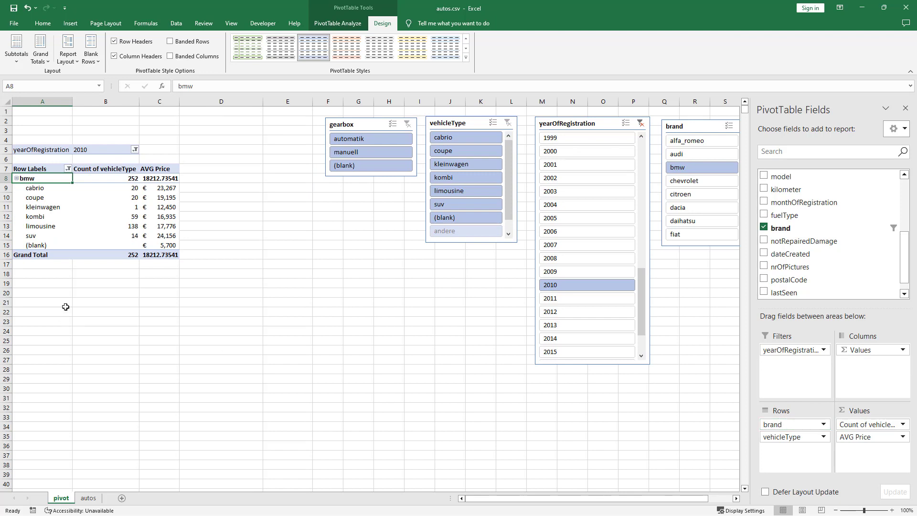
pyautogui.rightClick(18, 182)
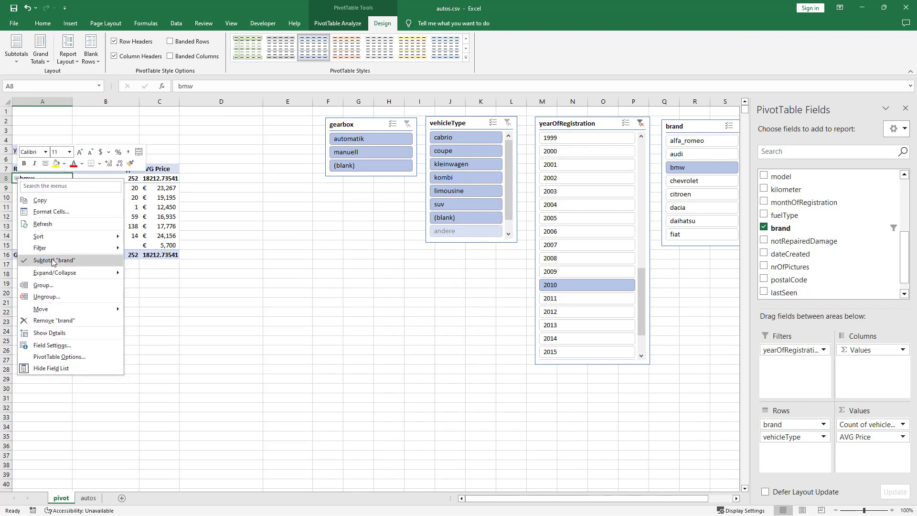
pyautogui.click(69, 298)
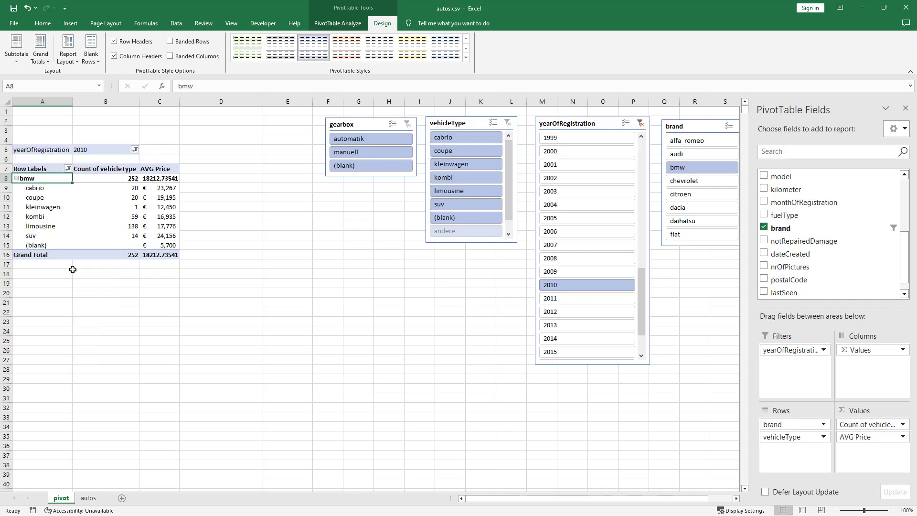
pyautogui.click(15, 178)
pyautogui.click(16, 178)
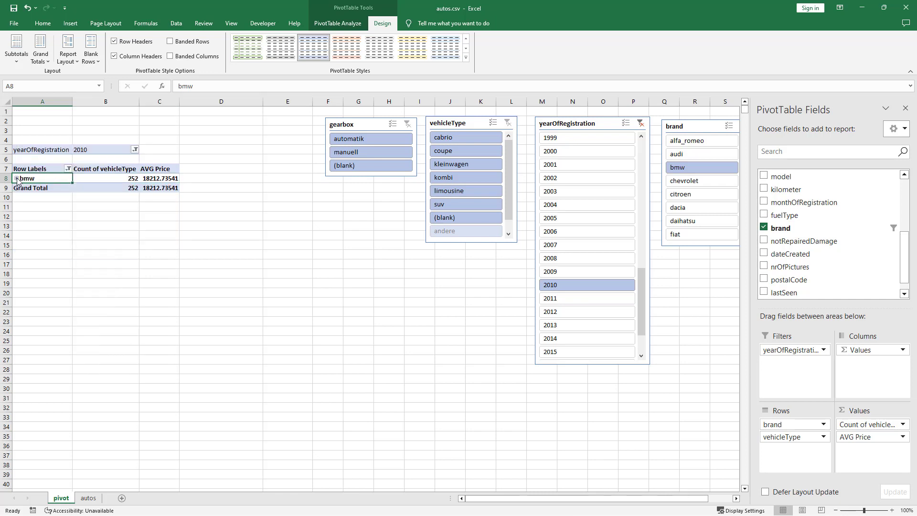
pyautogui.click(16, 178)
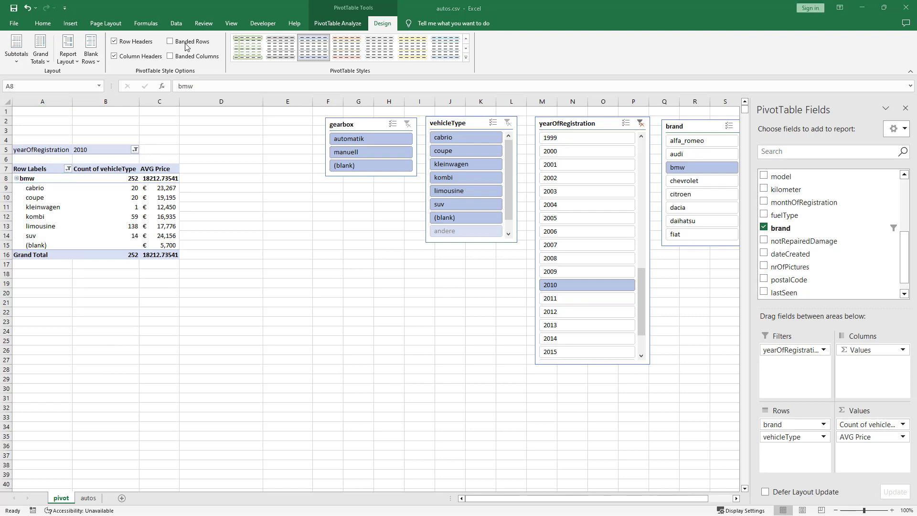
# - Hide the pivot table's +/- expand and collapse buttons and select the empty cell B20
pyautogui.click(343, 24)
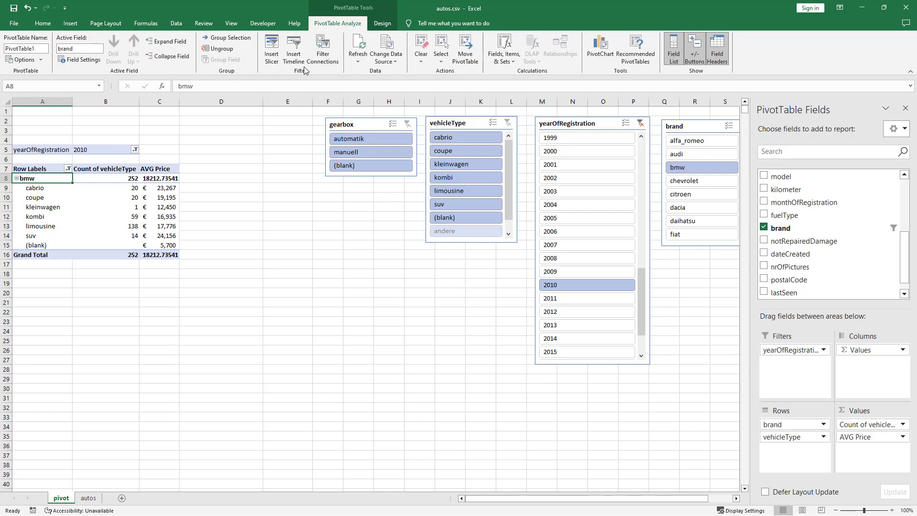
pyautogui.click(695, 51)
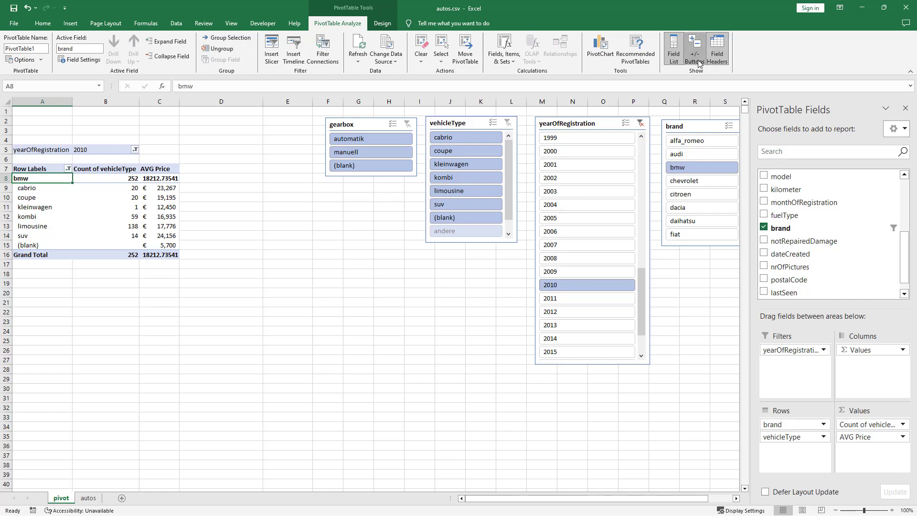
pyautogui.click(698, 62)
pyautogui.click(699, 62)
pyautogui.click(93, 290)
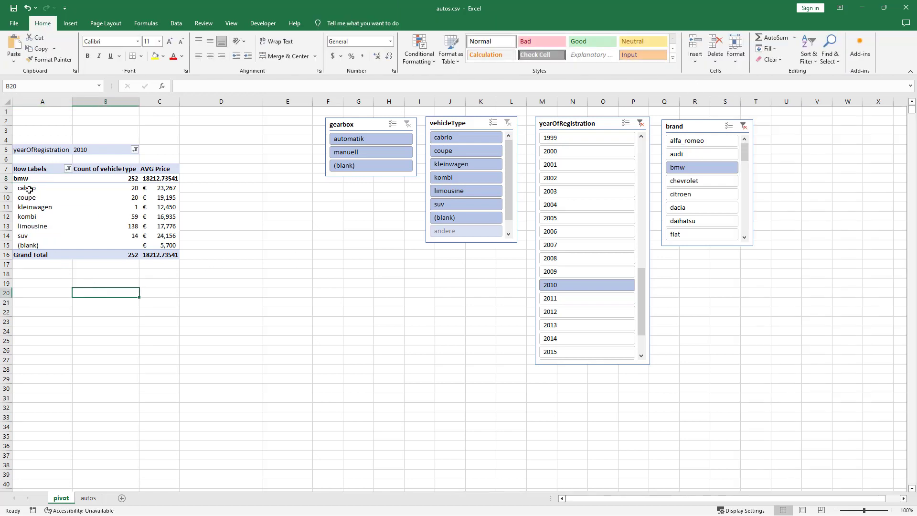
# - Move the brand slicer beside the gearbox slicer, between it and the pivot table
pyautogui.click(43, 200)
pyautogui.click(41, 206)
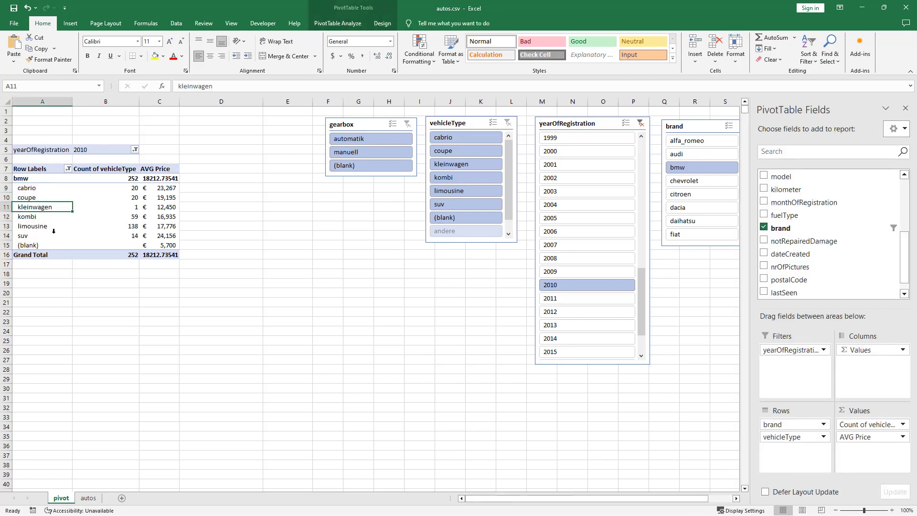
pyautogui.moveTo(702, 119); pyautogui.dragTo(267, 116)
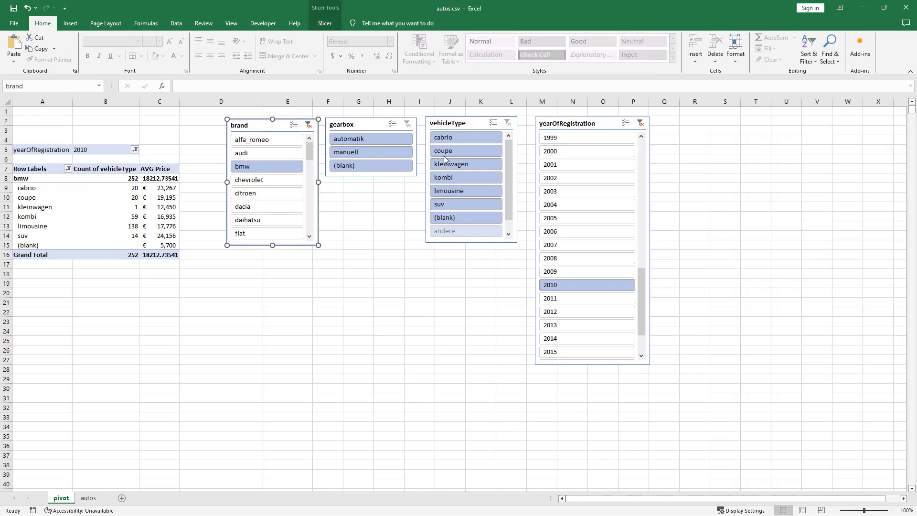
# - Filter the pivot table to one vehicle type at a time with the vehicleType slicer: coupe, suv and kombi
pyautogui.click(467, 158)
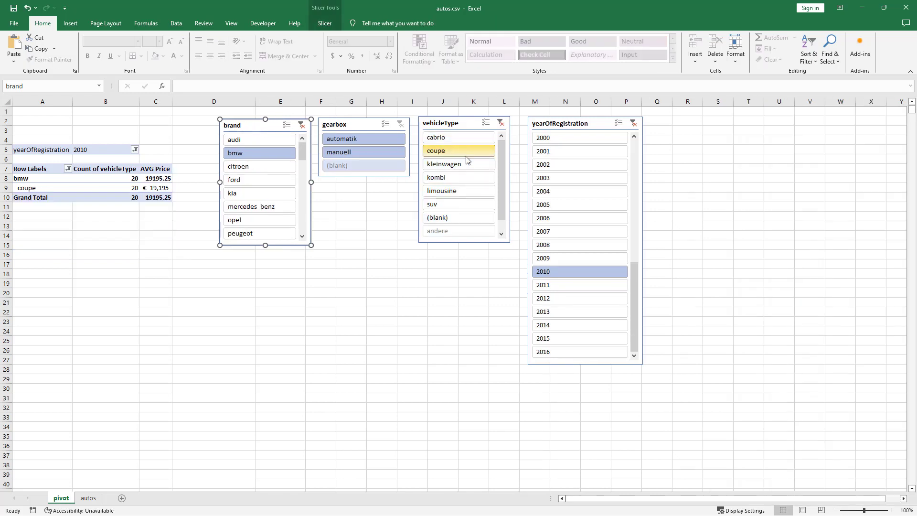
pyautogui.click(439, 205)
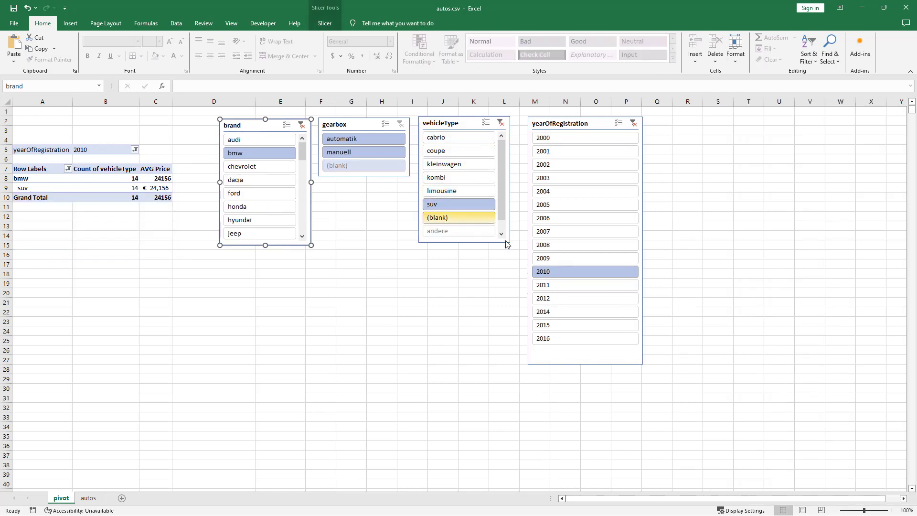
pyautogui.click(476, 181)
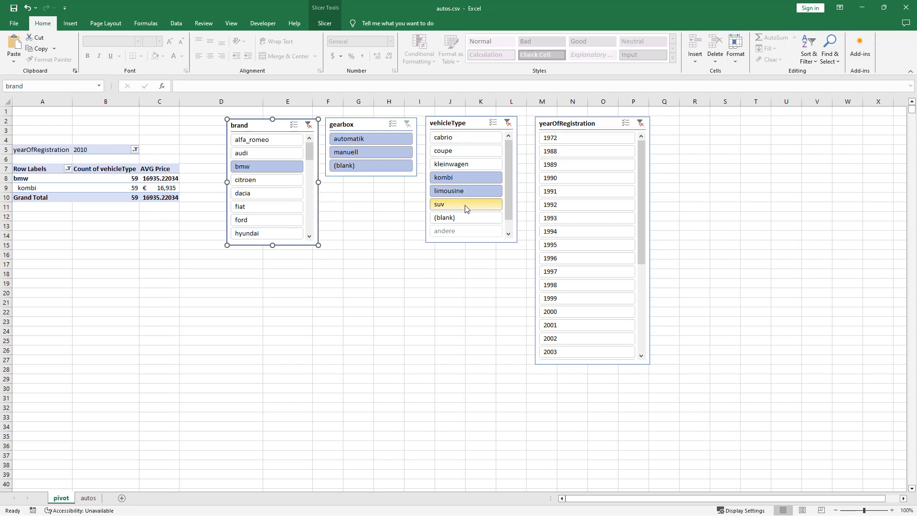
# - Add coupe, kleinwagen and cabrio to the vehicleType filter, and replace that selection with the range kombi, limousine and suv
pyautogui.keyDown('ctrl'); pyautogui.click(468, 152); pyautogui.keyUp('ctrl')
pyautogui.keyDown('ctrl'); pyautogui.click(474, 163); pyautogui.keyUp('ctrl')
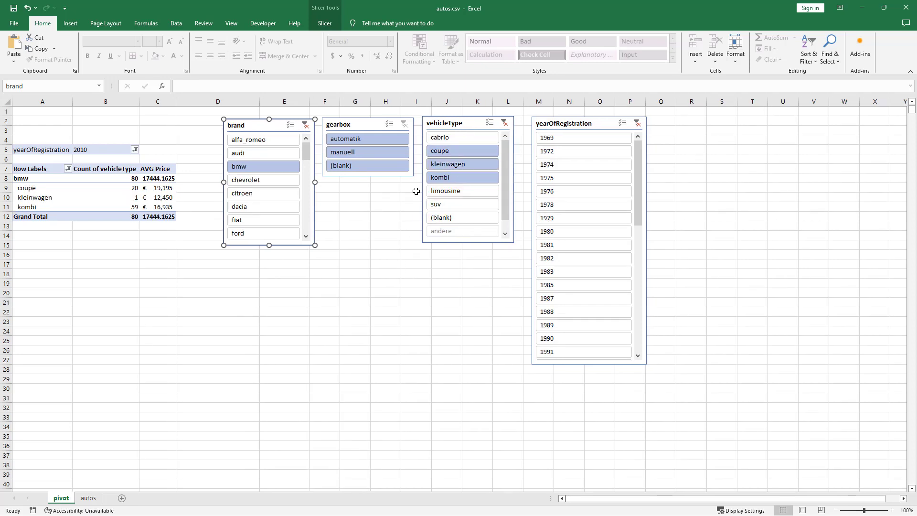
pyautogui.keyDown('ctrl'); pyautogui.click(457, 138); pyautogui.keyUp('ctrl')
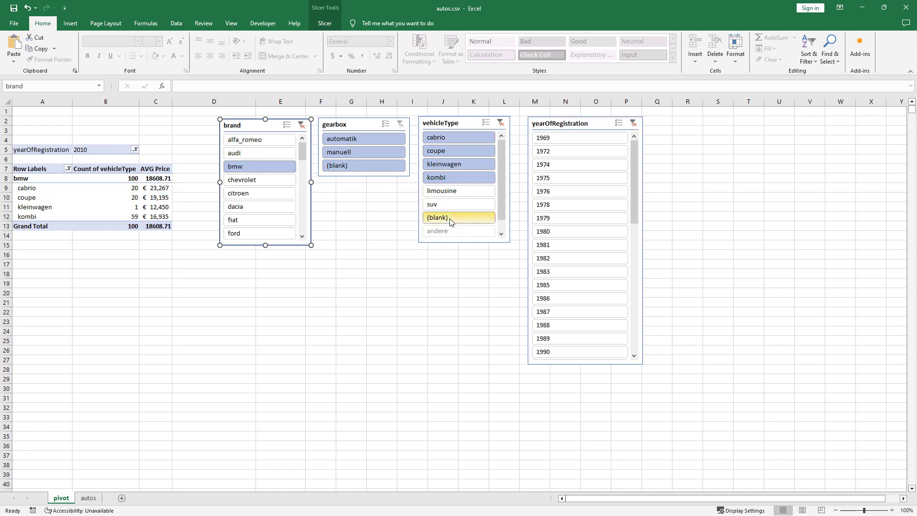
pyautogui.keyDown('shift'); pyautogui.click(453, 206); pyautogui.keyUp('shift')
# - Filter the gearbox slicer to manuell, clear that filter, and try the slicer's multi-select mode
pyautogui.moveTo(350, 166); pyautogui.dragTo(357, 156)
pyautogui.click(362, 152)
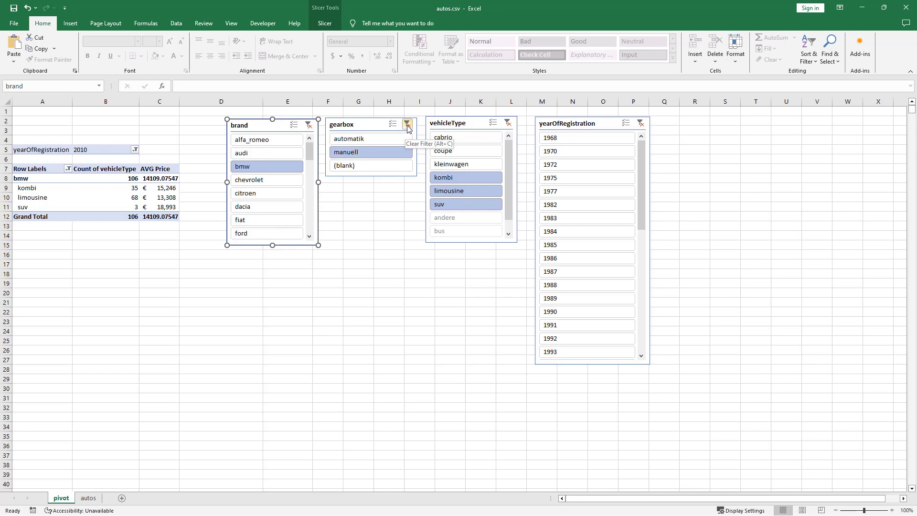
pyautogui.click(407, 125)
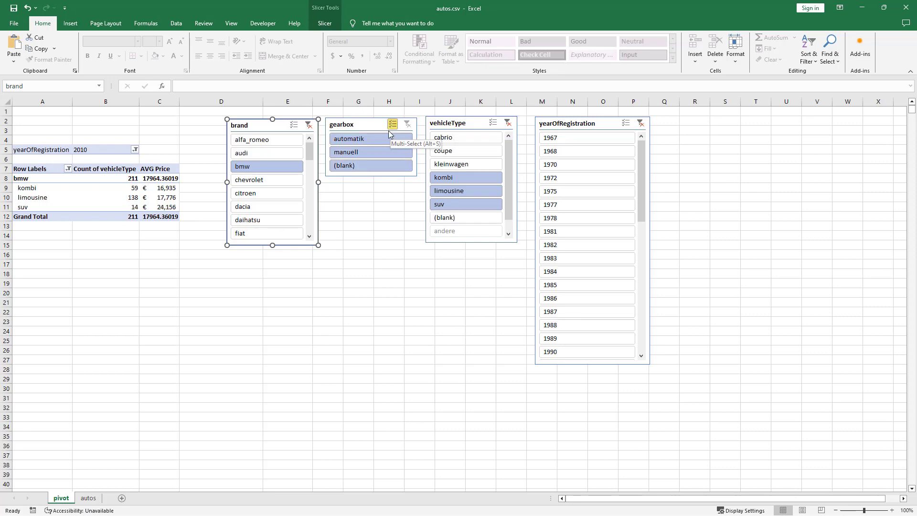
pyautogui.click(392, 125)
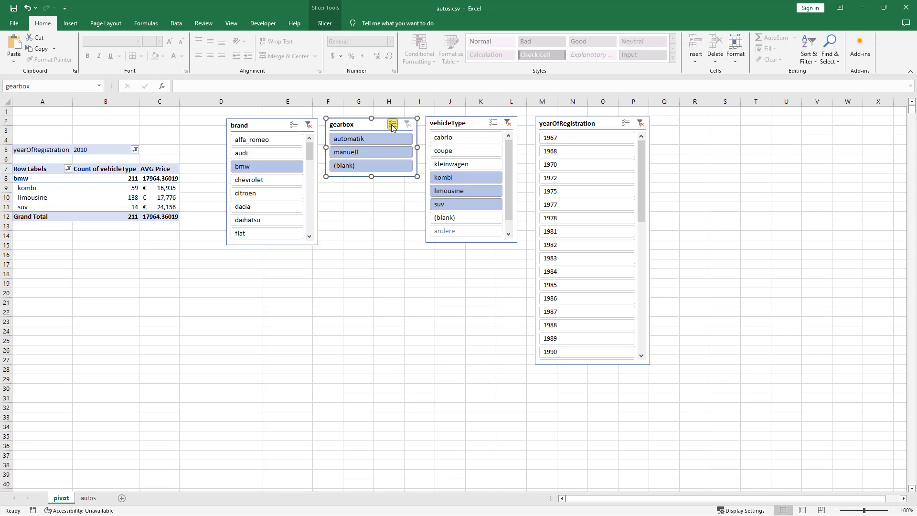
pyautogui.click(363, 263)
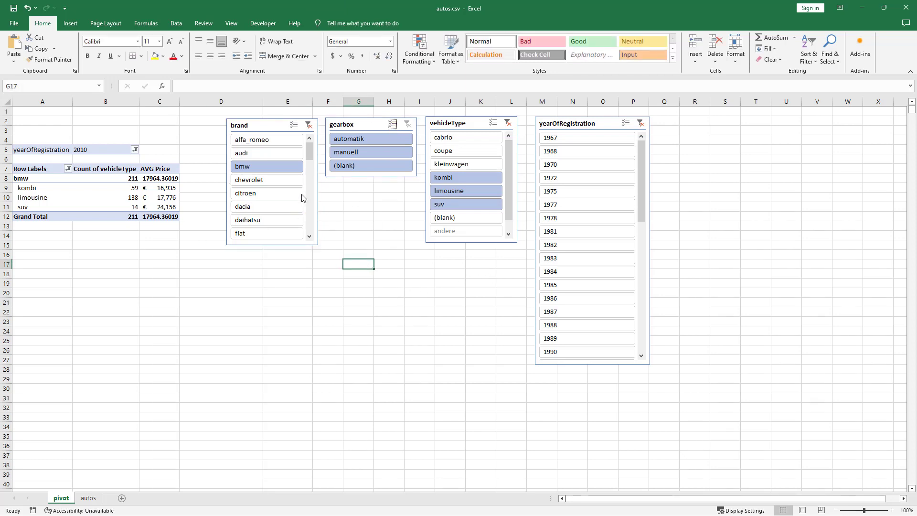
# - Filter the pivot table to the brands bmw through dacia and to registration years 1968 through 1974 with the slicers
pyautogui.click(293, 206)
pyautogui.moveTo(271, 195); pyautogui.dragTo(266, 168)
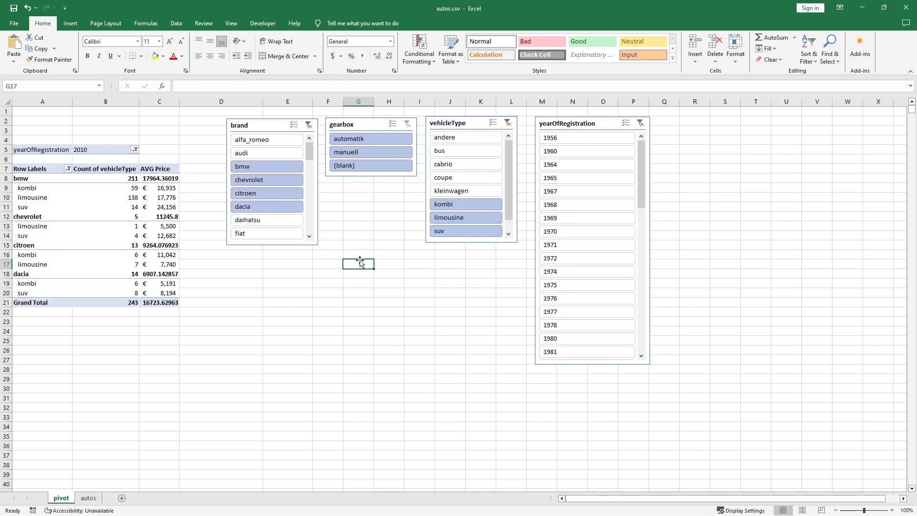
pyautogui.keyDown('shift'); pyautogui.click(567, 236); pyautogui.keyUp('shift')
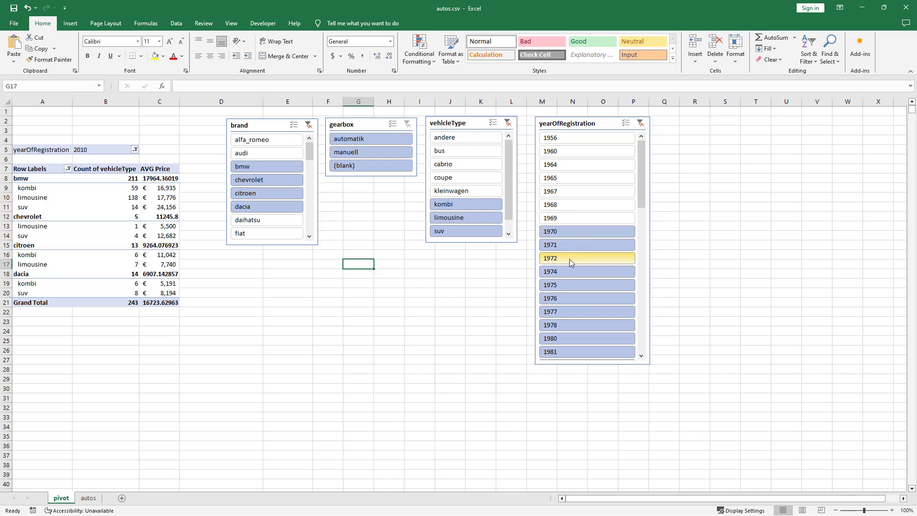
pyautogui.moveTo(574, 271); pyautogui.dragTo(569, 206)
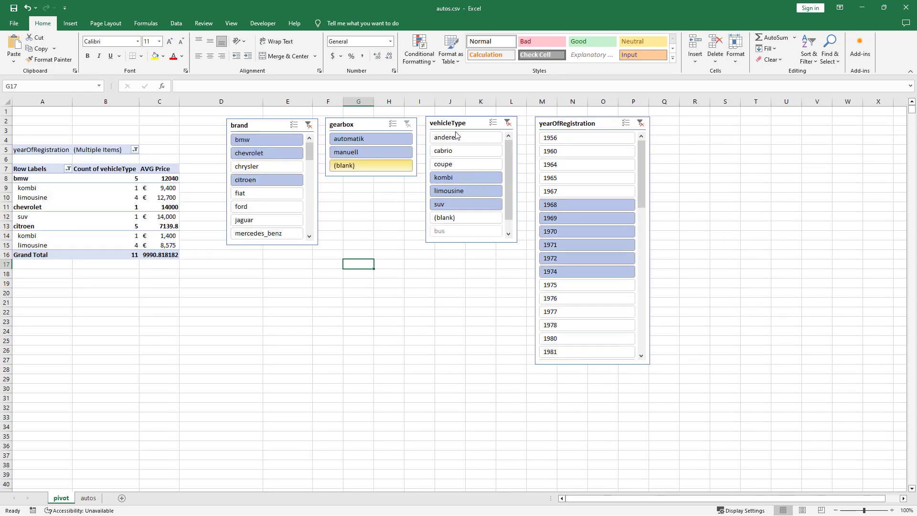
# - Change the brand slicer selection to chevrolet, chrysler, citroen, fiat and ford, and select all brand labels in the pivot table
pyautogui.click(257, 208)
pyautogui.moveTo(256, 193); pyautogui.dragTo(263, 154)
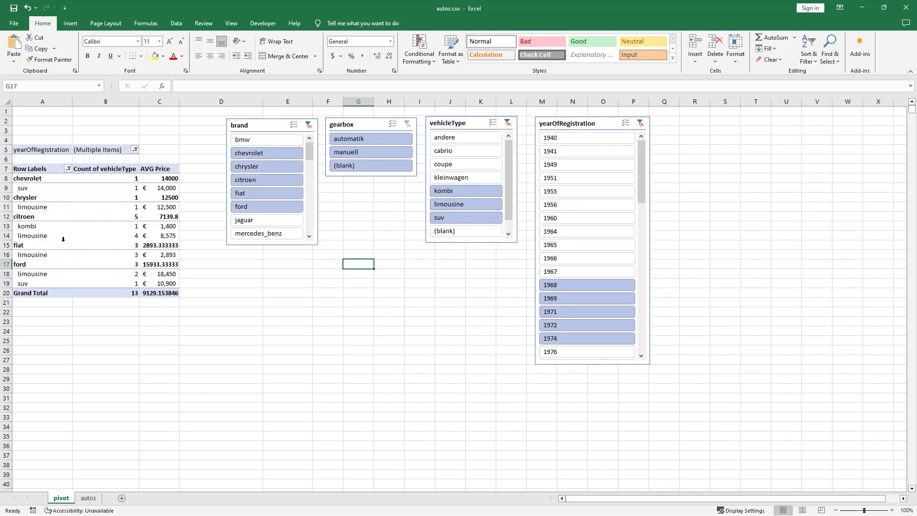
pyautogui.click(14, 245)
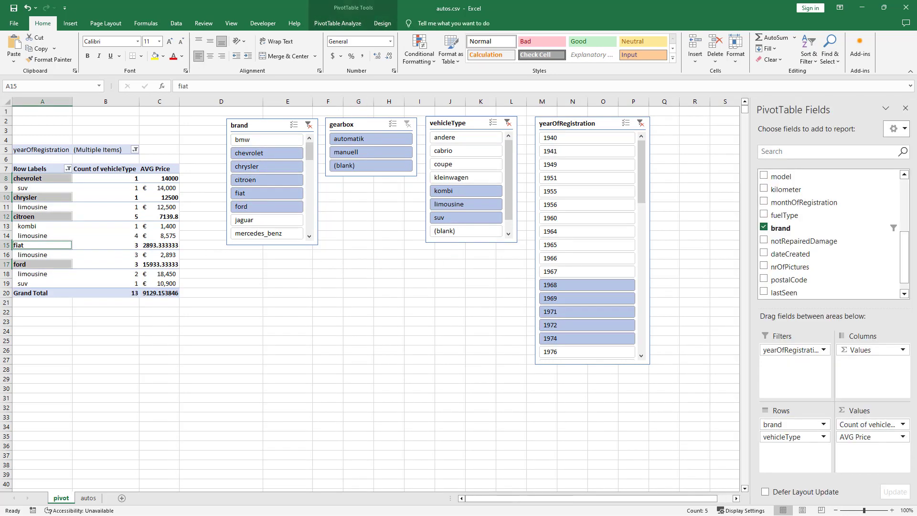